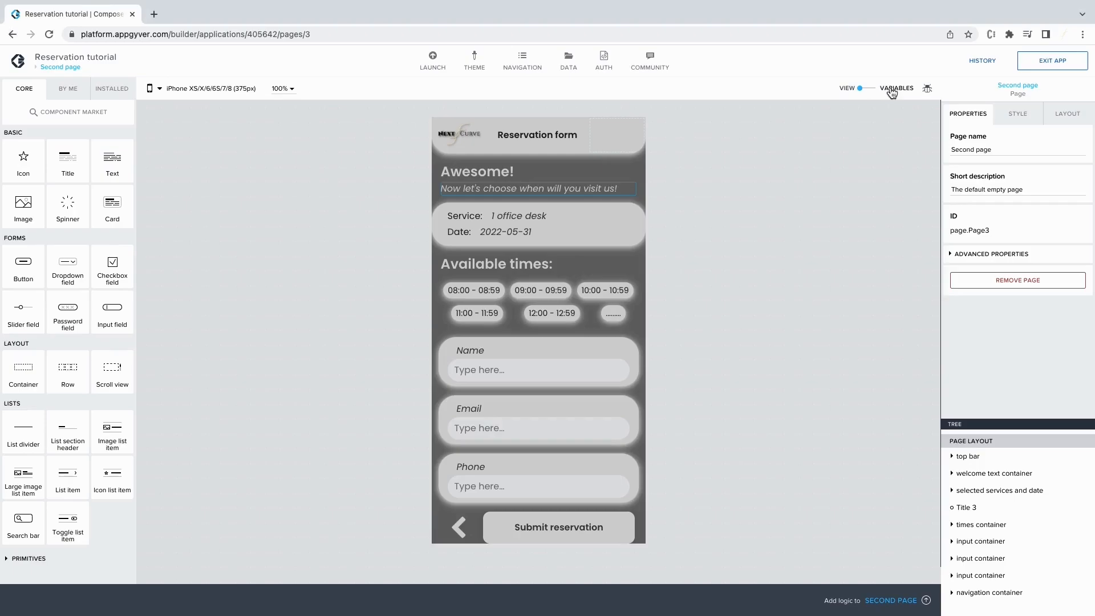
Add an app variable named newReservation of type Object and remove its default id property.
click(895, 90)
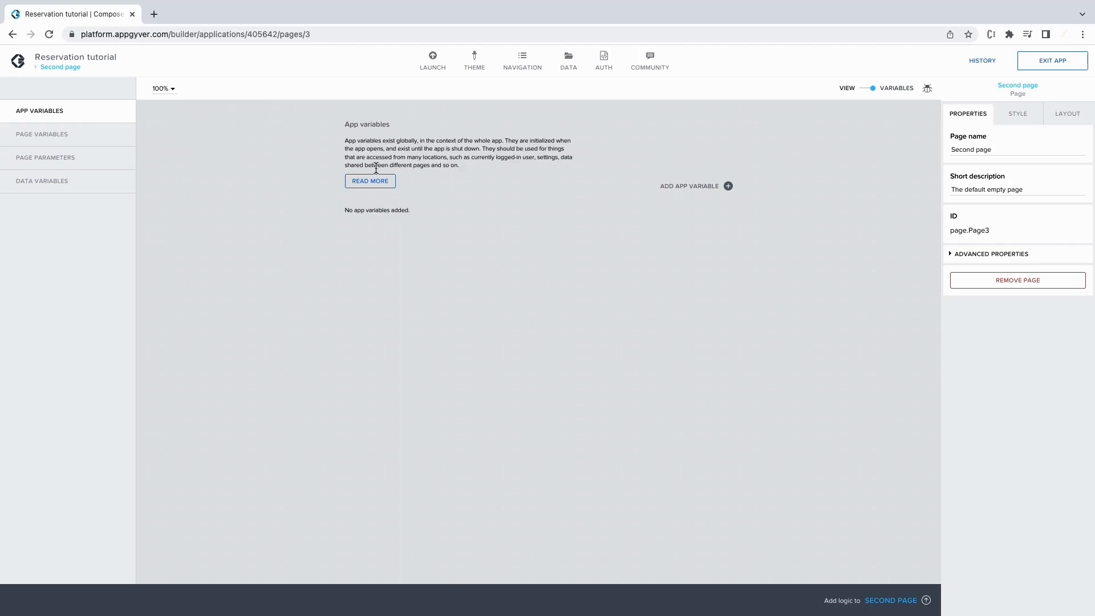
click(693, 191)
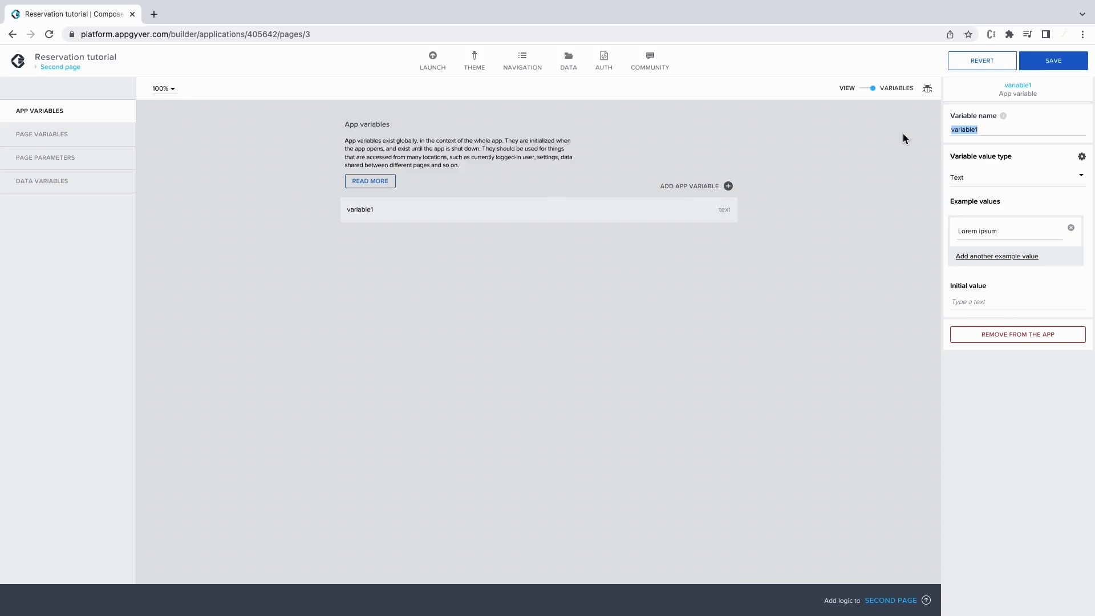
text(newReservation)
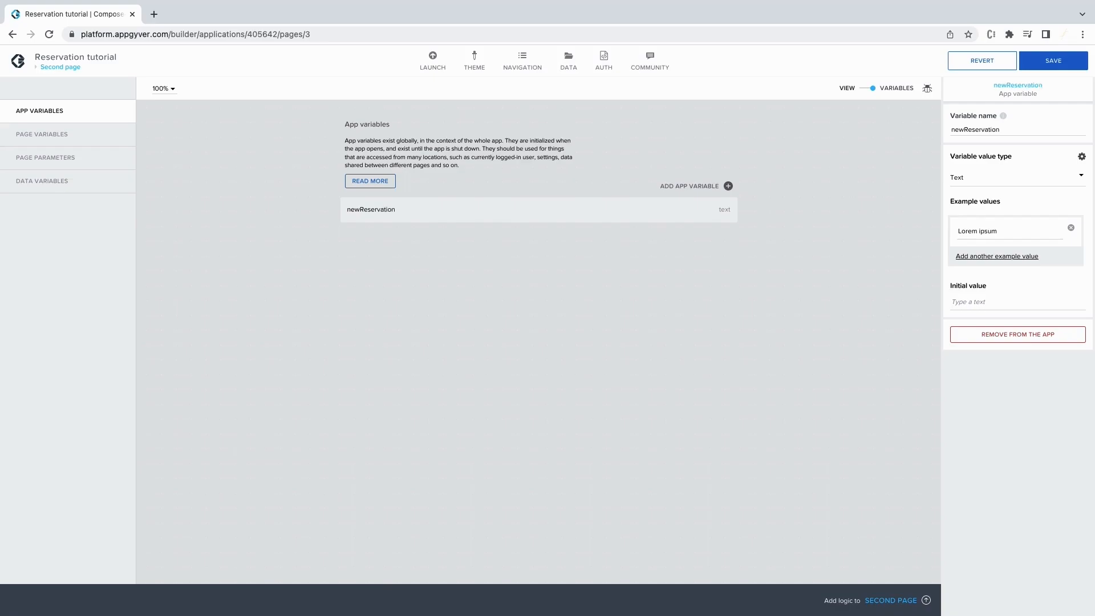
click(984, 181)
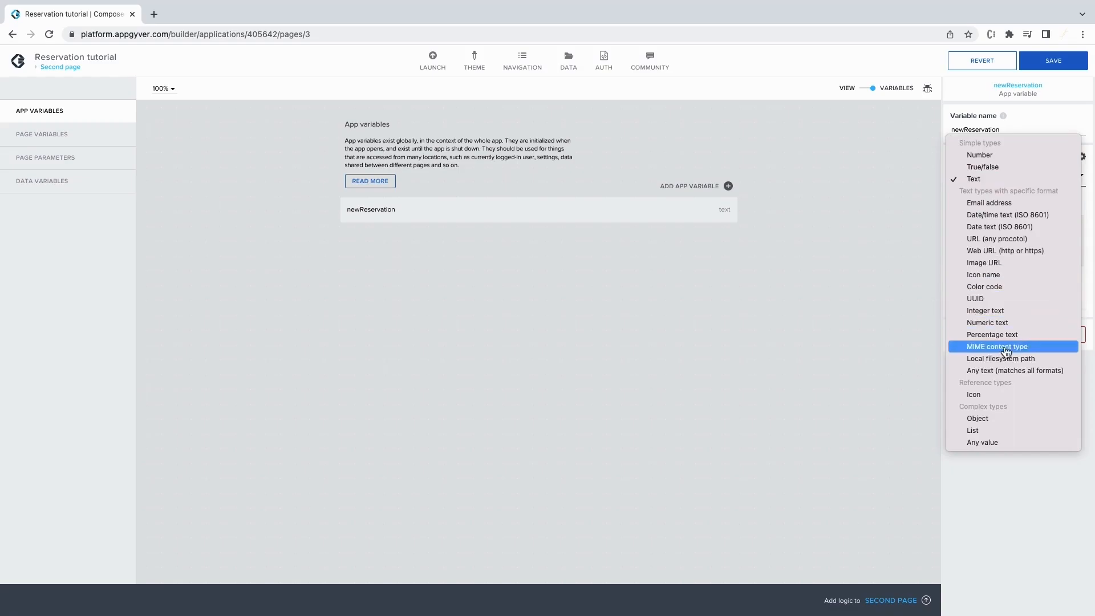
click(1018, 423)
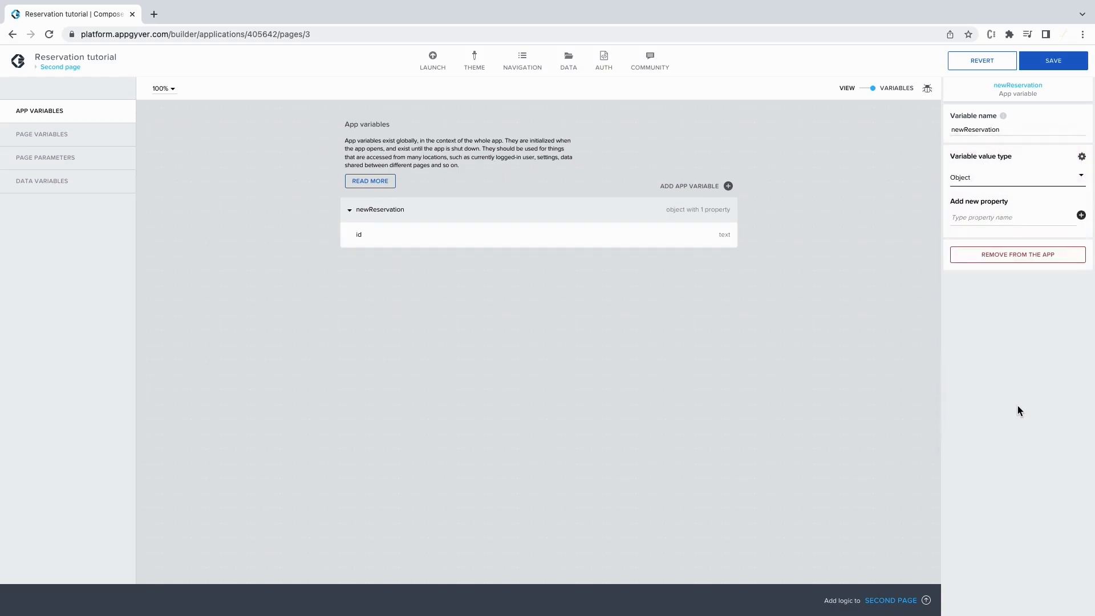
click(719, 245)
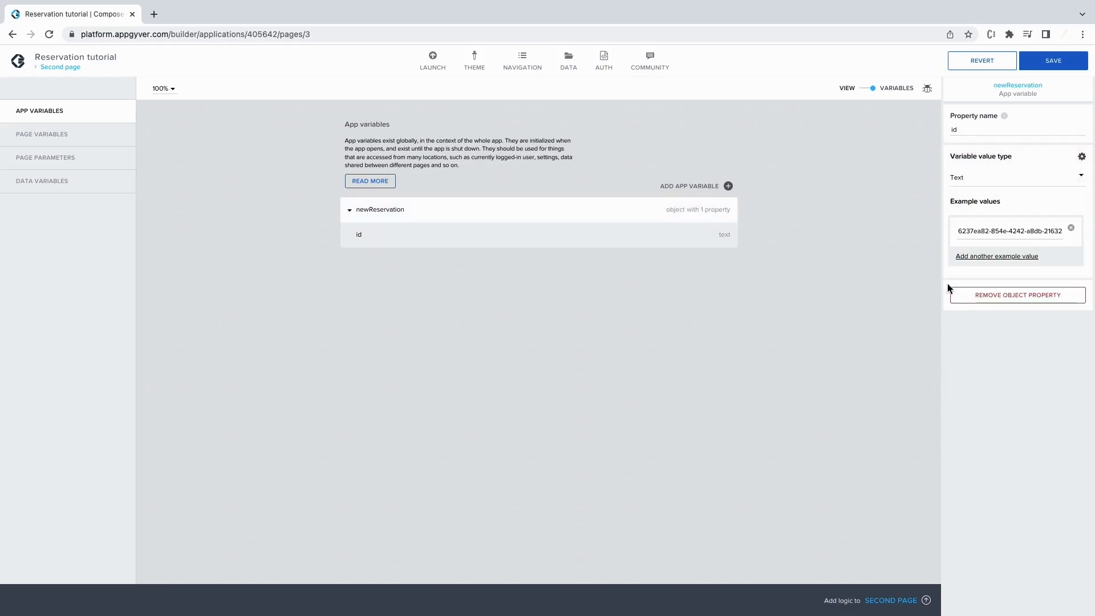
click(962, 295)
Add the properties name, email, phone, services, timeslots and date to newReservation.
click(700, 219)
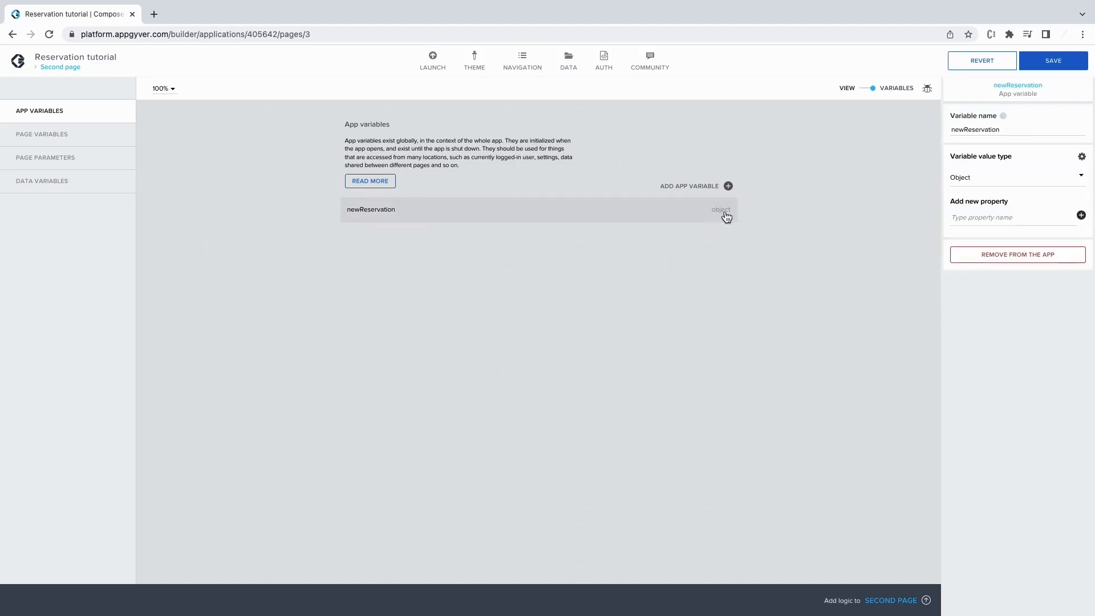
click(991, 219)
text(name)
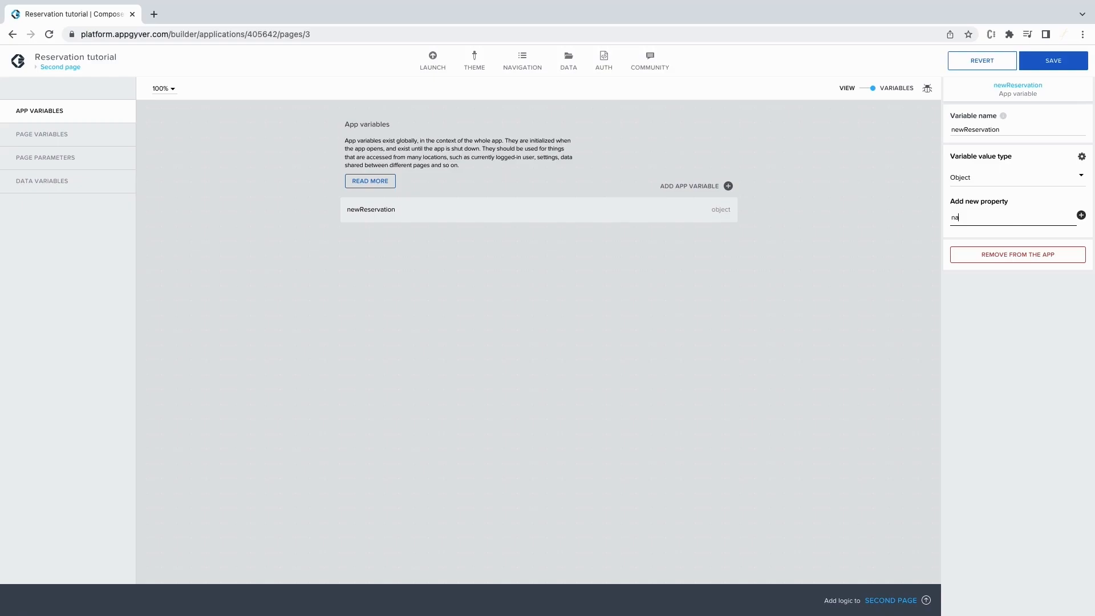
key(Return)
text(email)
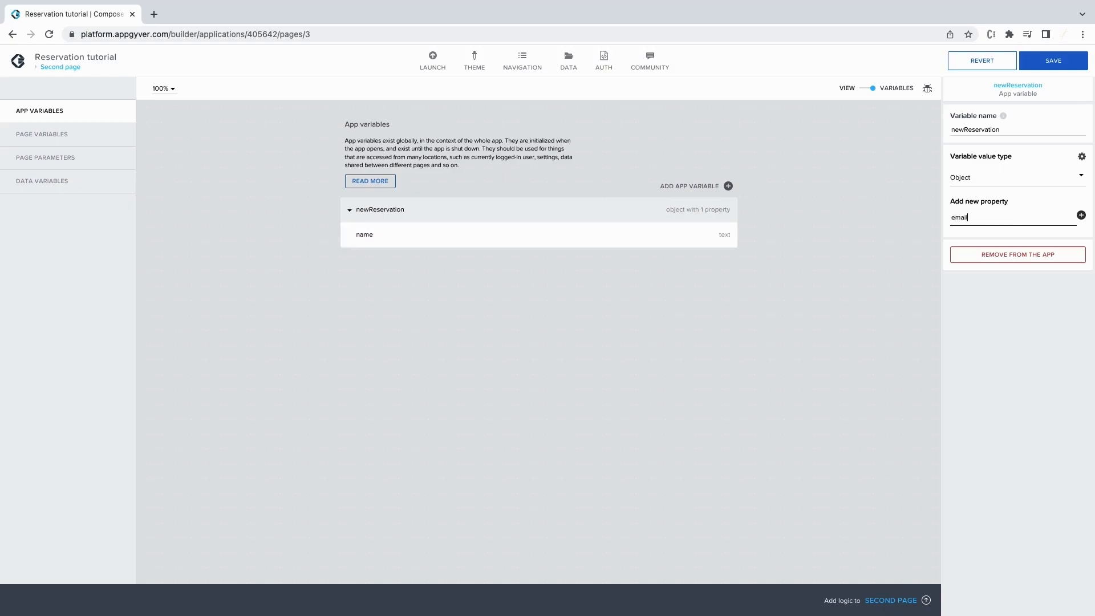
key(Return)
text(ph)
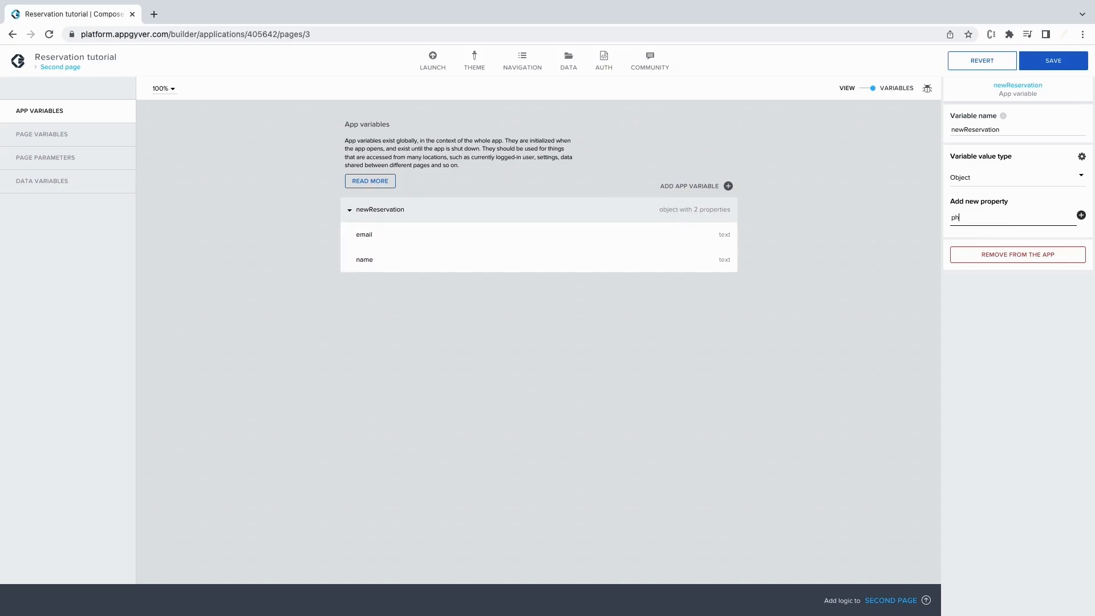
text(one)
key(Return)
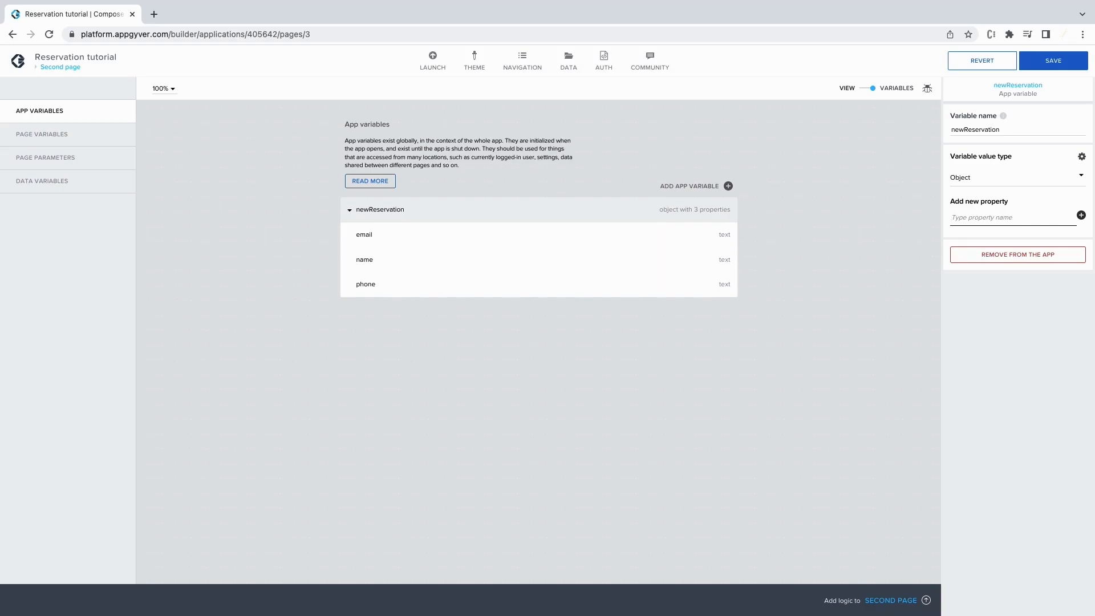
text(services)
key(Return)
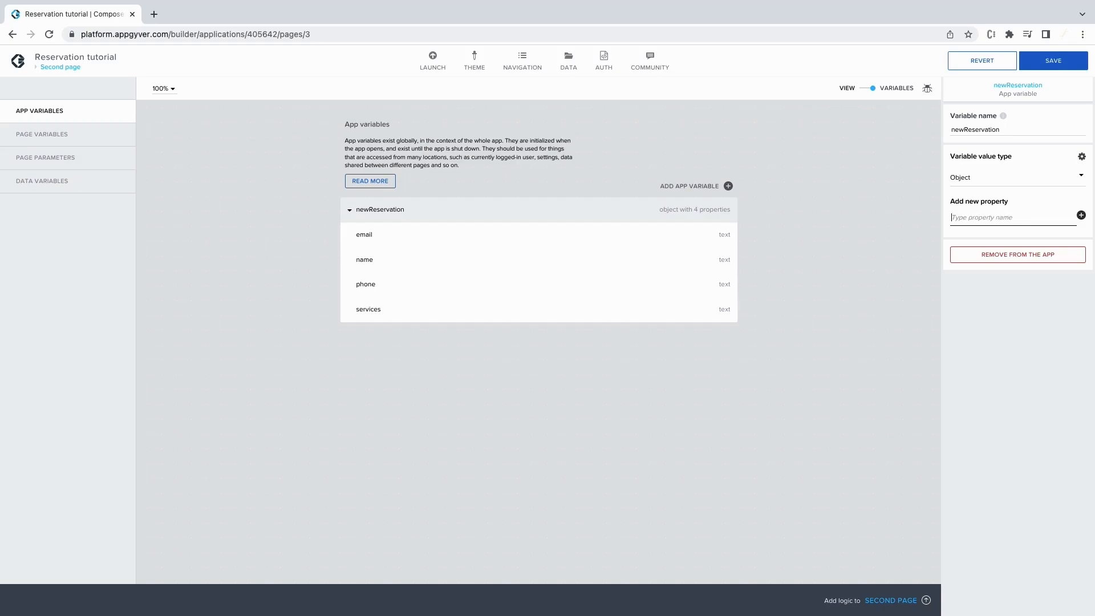
text(timeslots)
key(Return)
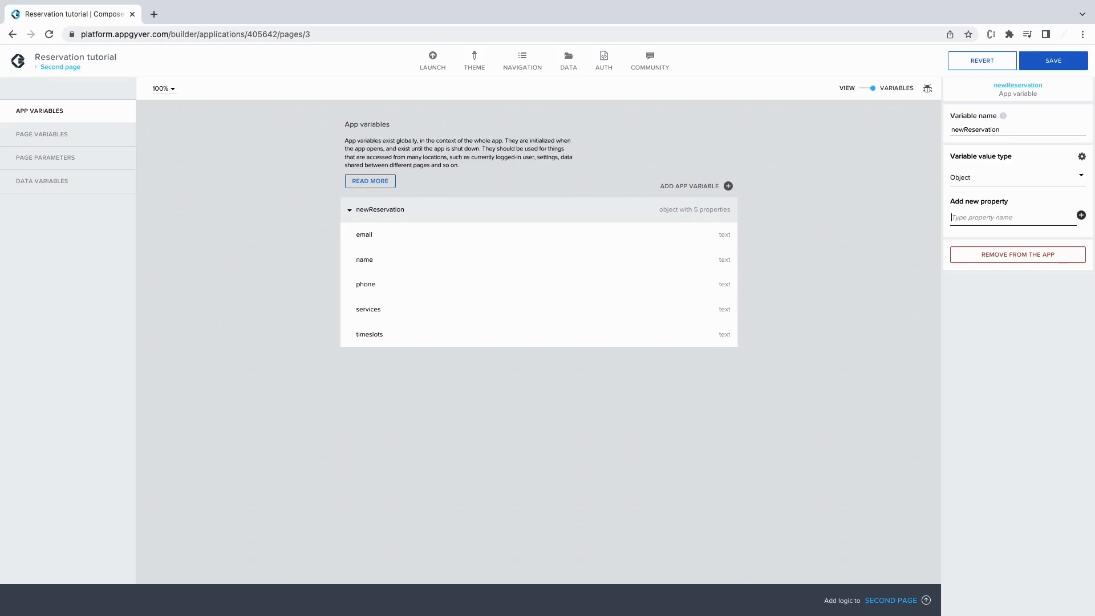
text(date)
key(Return)
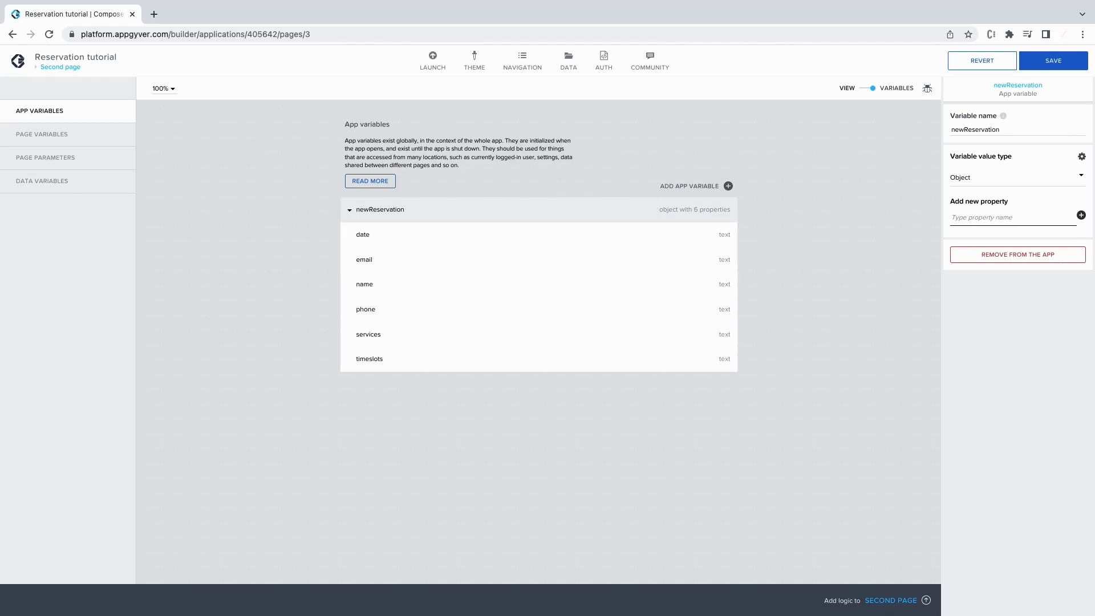
Make date a Date/time text (ISO 8601) and services a list of texts.
click(714, 236)
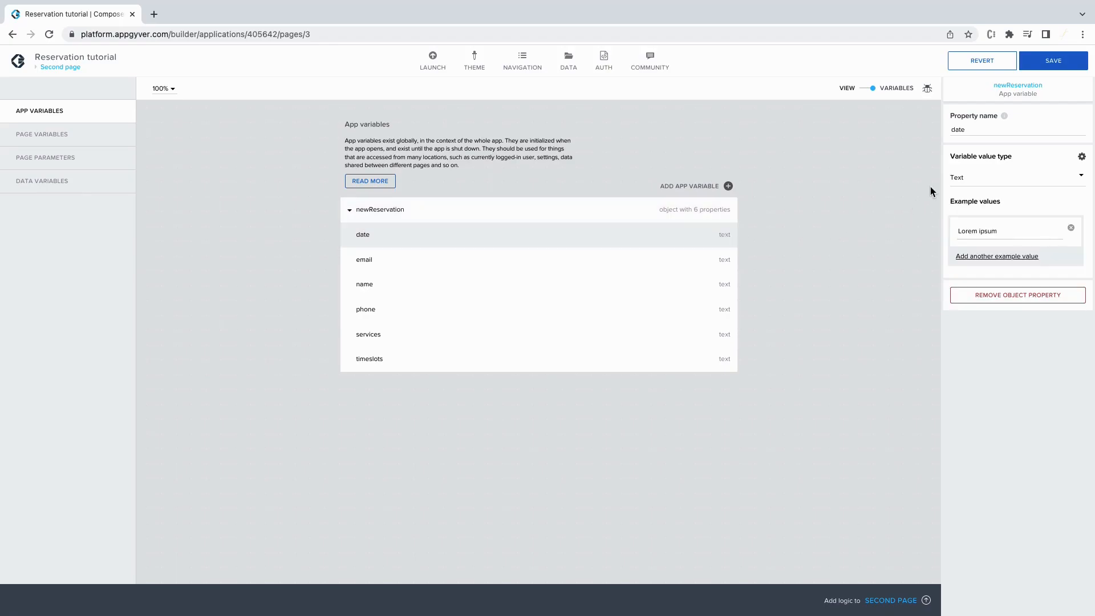
click(961, 180)
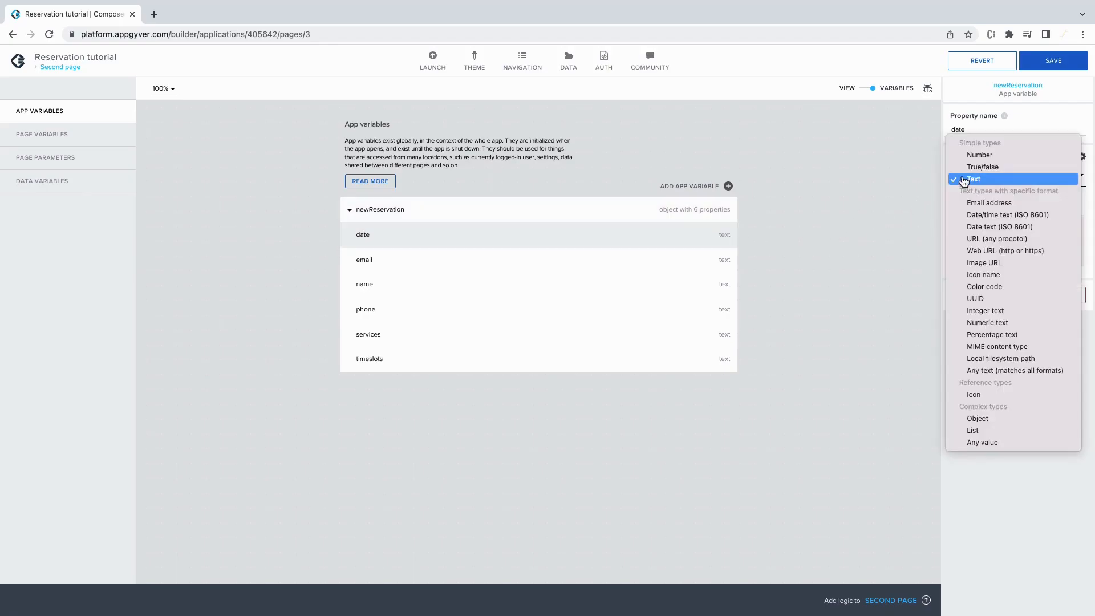
click(967, 216)
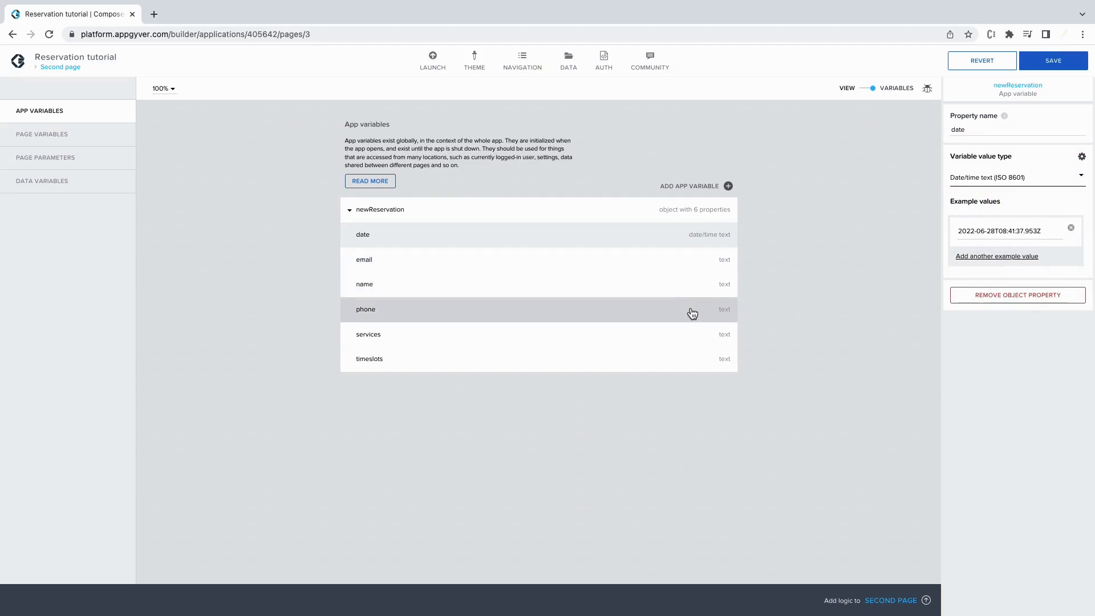
click(691, 334)
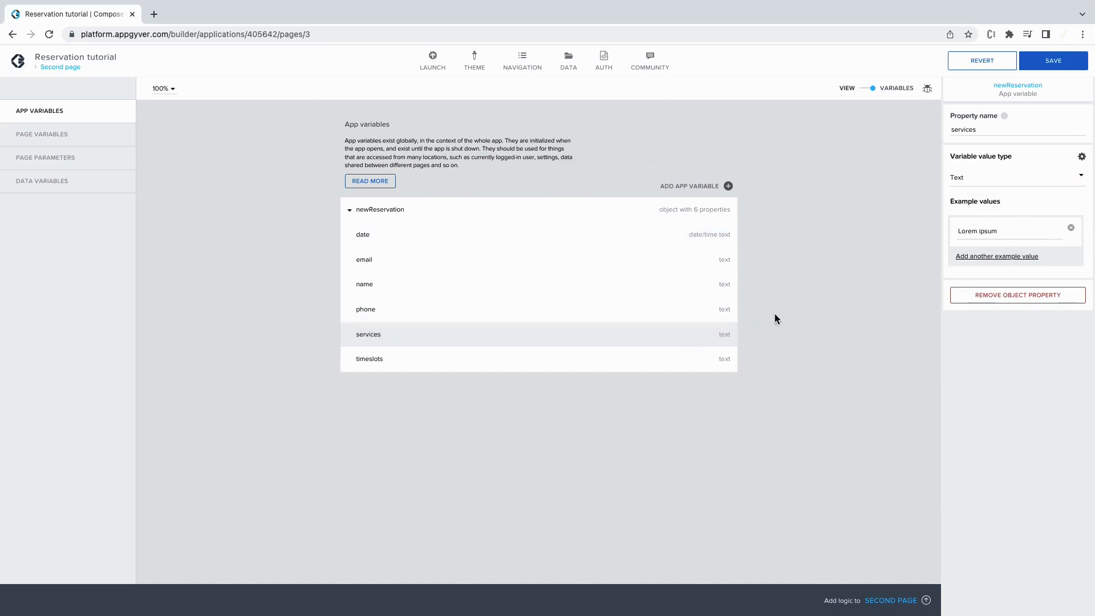
click(980, 180)
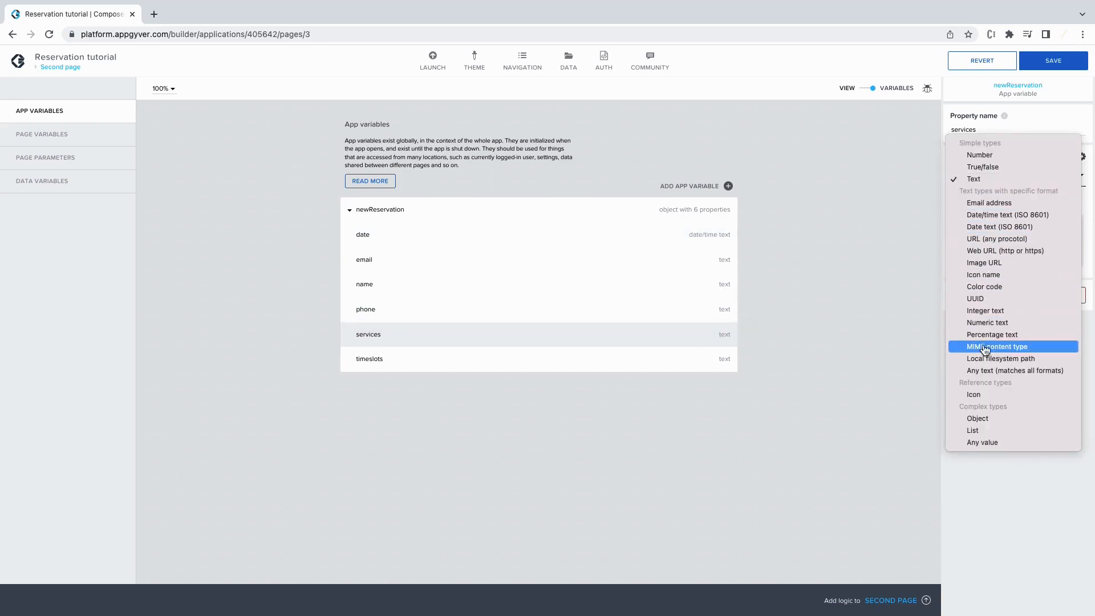
click(988, 431)
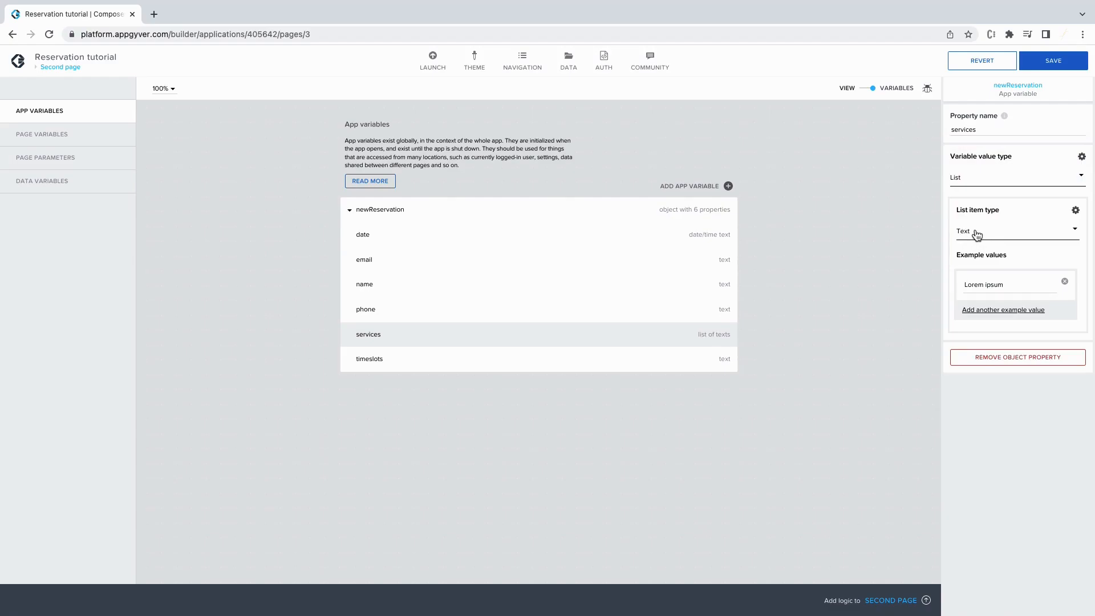
Make timeslots a list of numbers, then return to the page layout view.
click(573, 363)
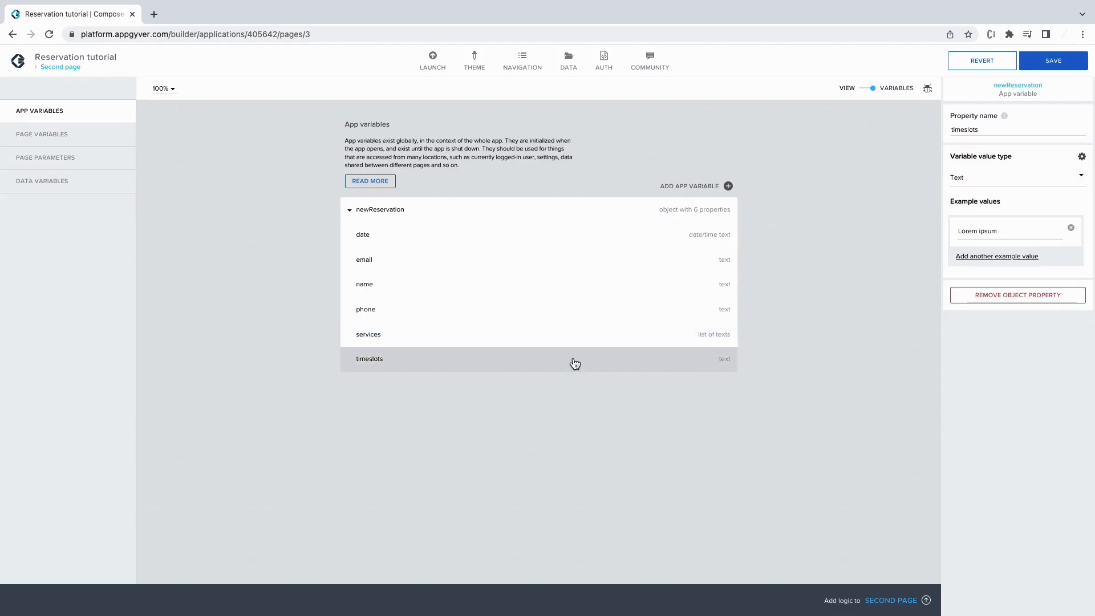
click(969, 181)
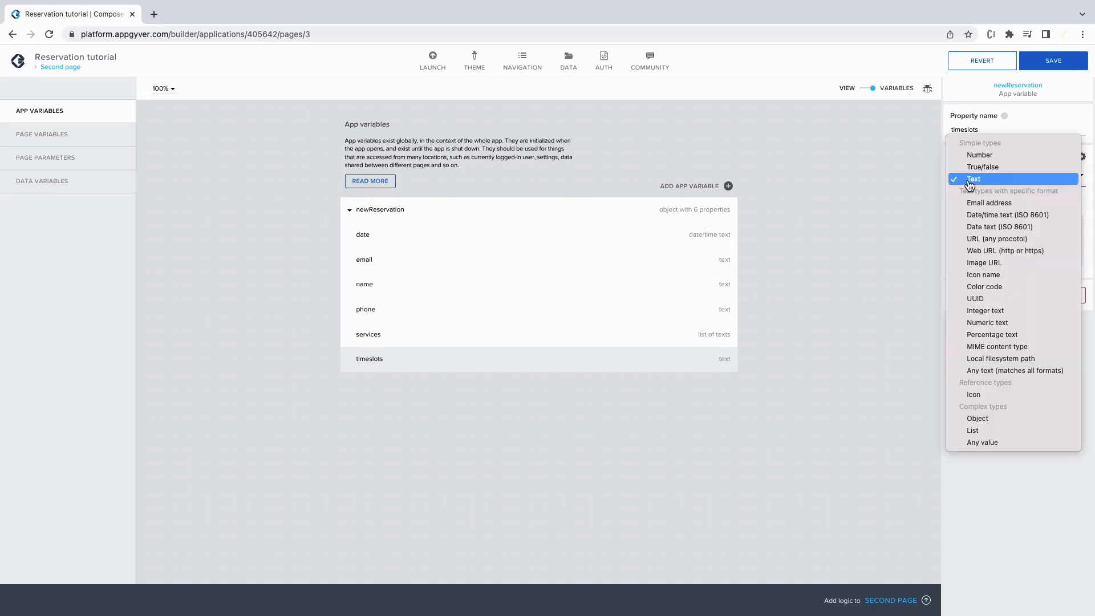
click(997, 433)
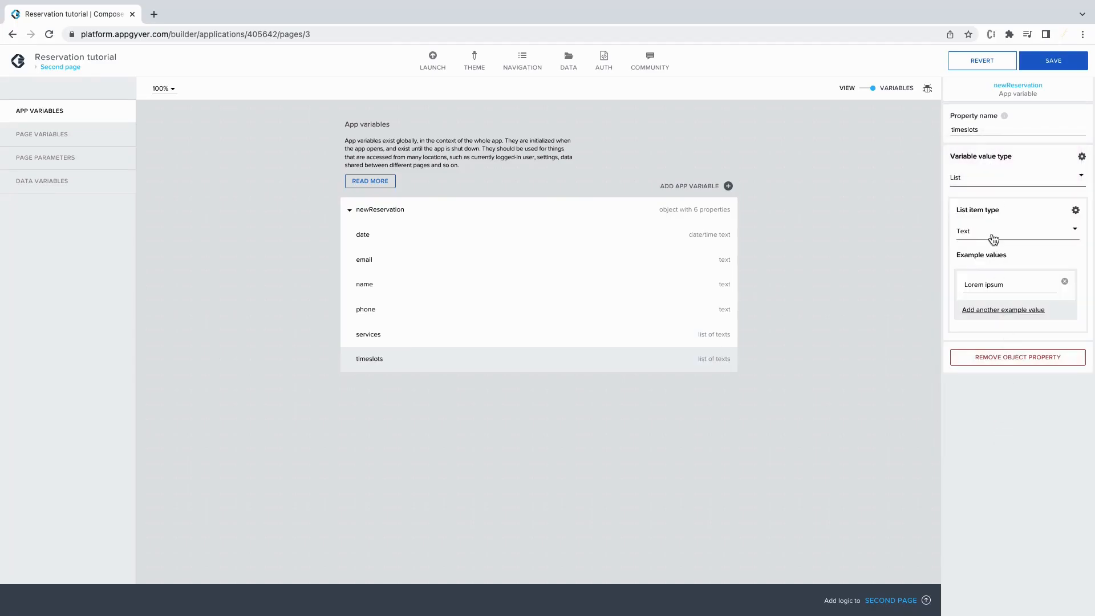
click(992, 234)
click(991, 211)
click(887, 92)
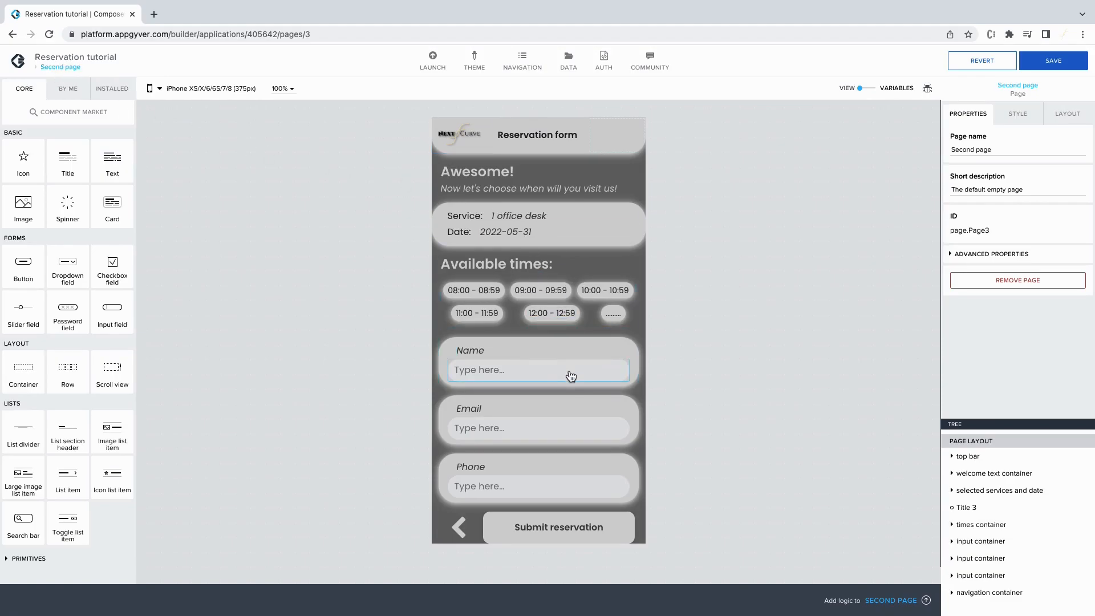
Bind the Name input's value to newReservation.name.
click(516, 372)
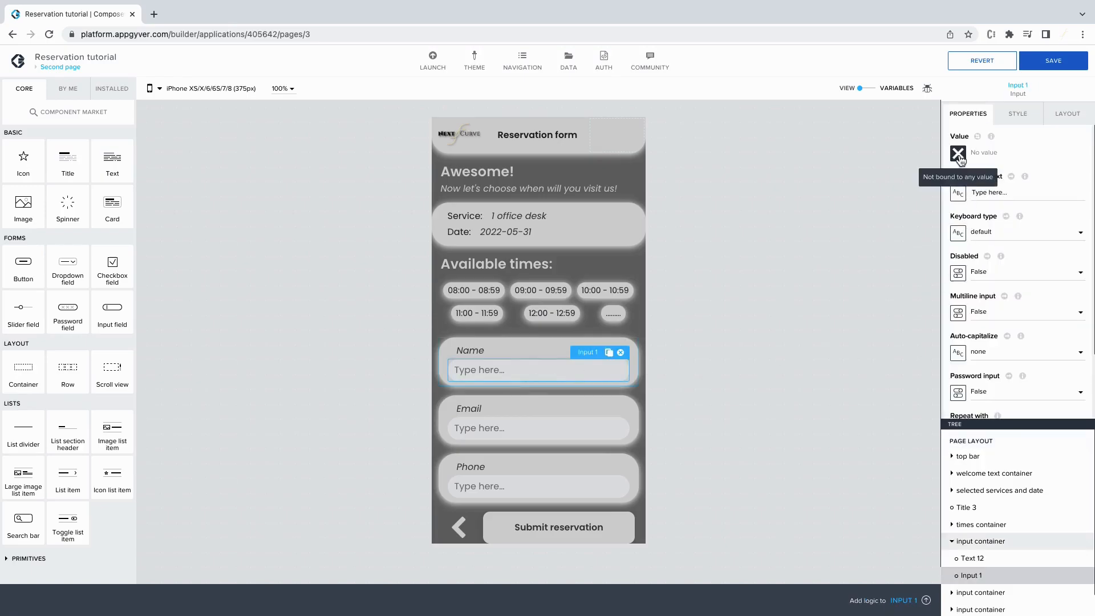
click(958, 153)
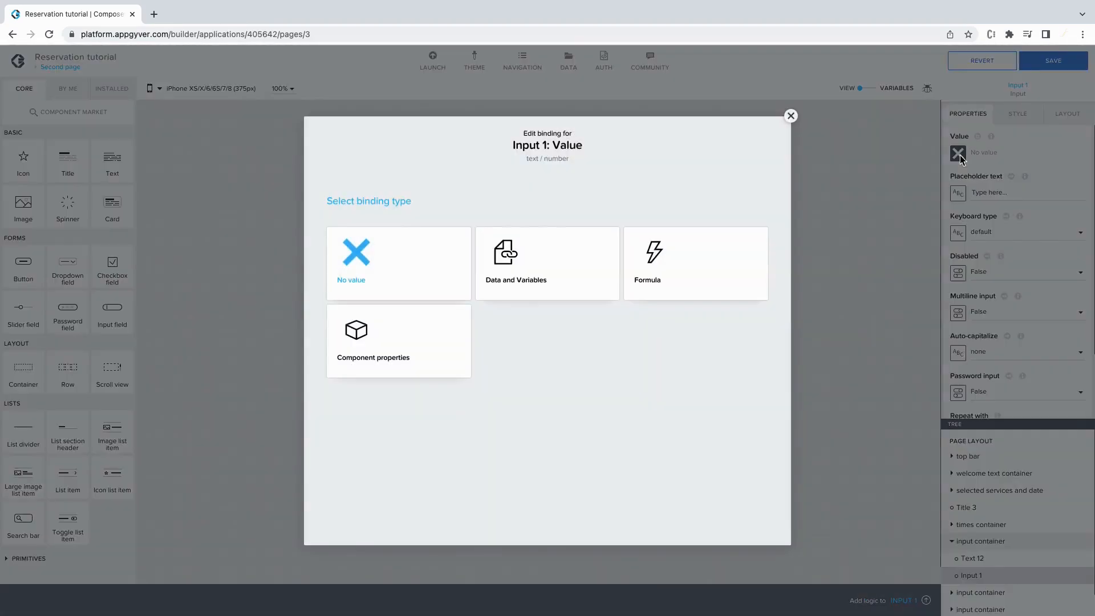
click(530, 258)
click(429, 290)
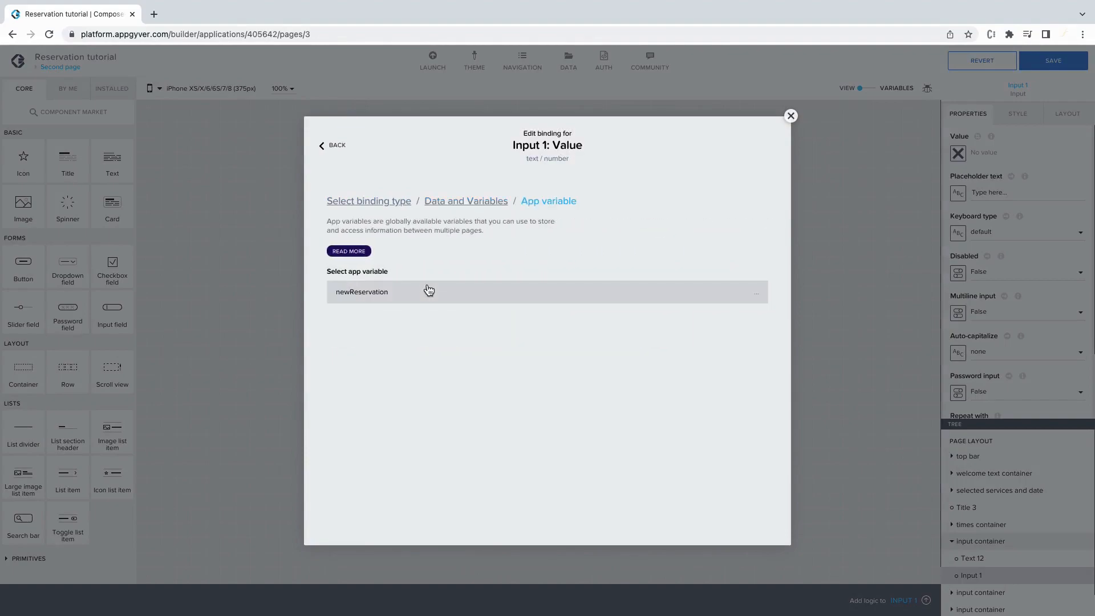
click(428, 290)
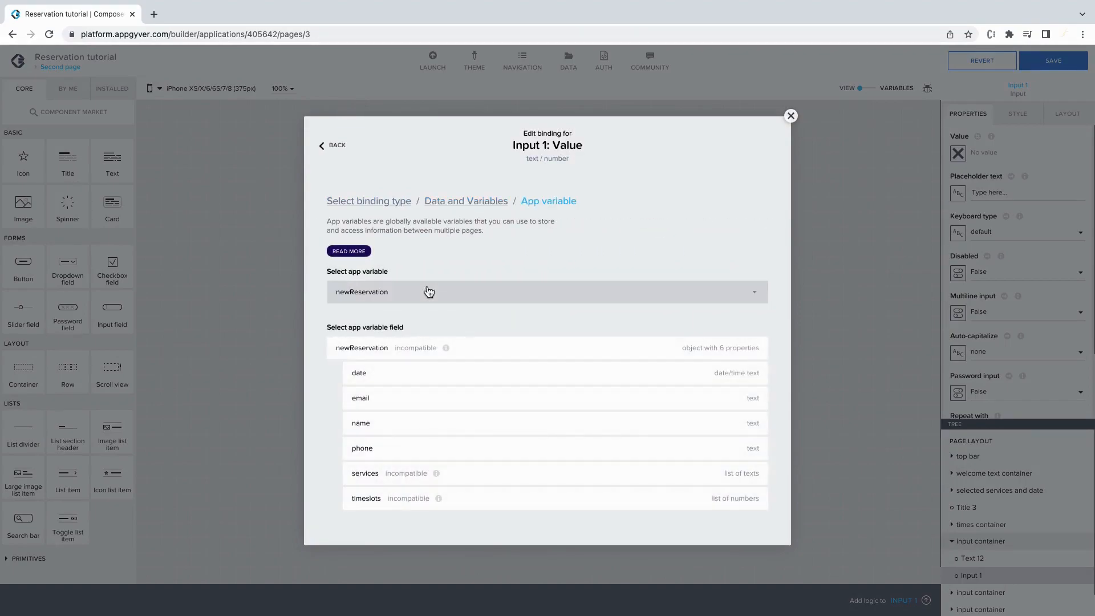
click(422, 424)
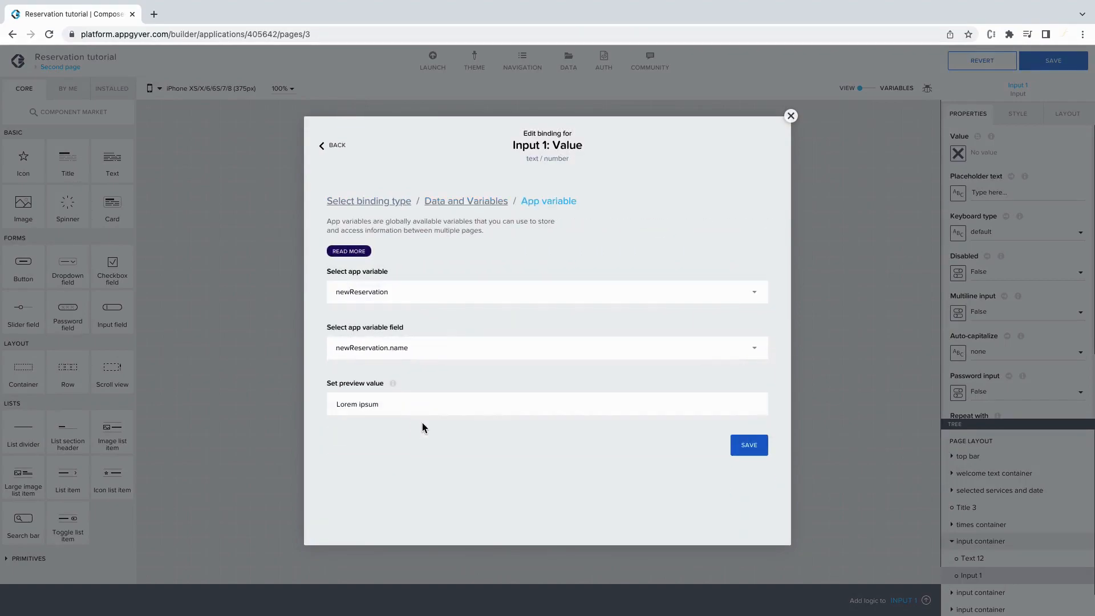
click(747, 446)
Bind the Email input's value to newReservation.email.
click(600, 432)
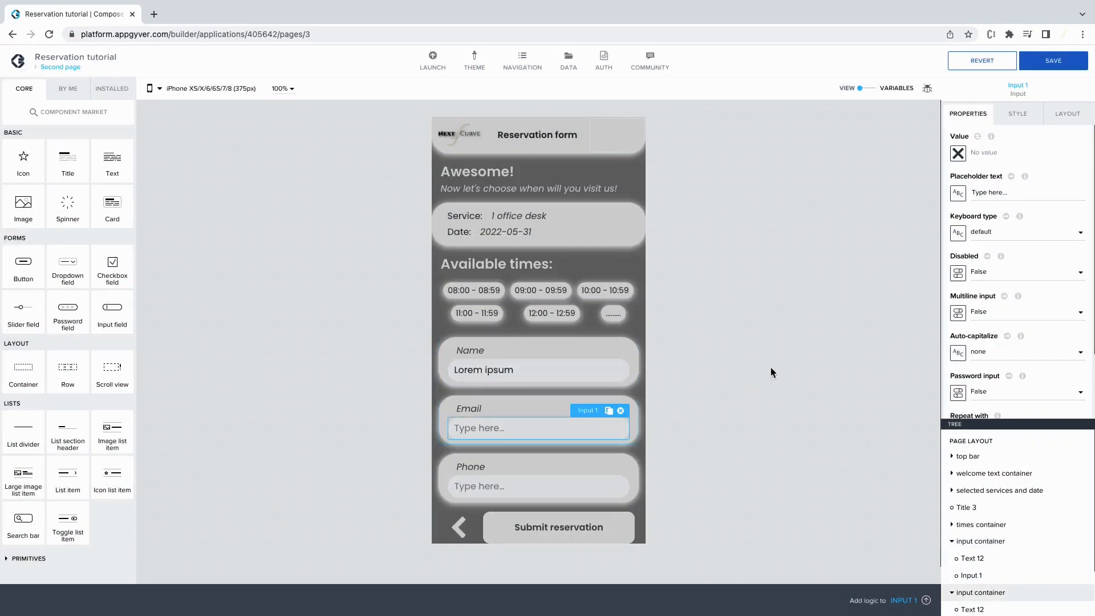
click(958, 153)
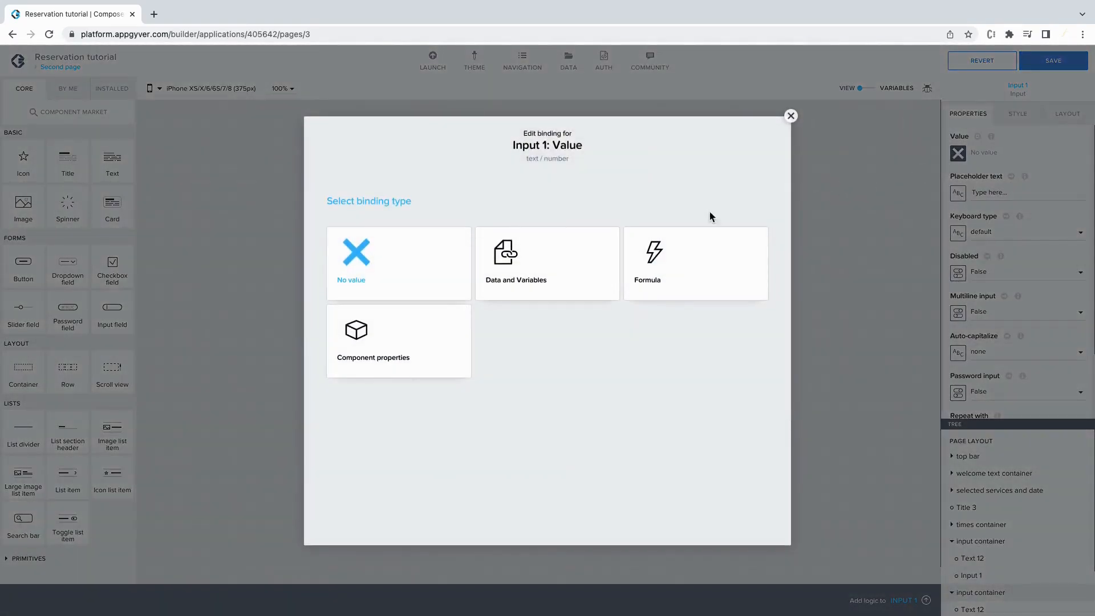
click(586, 245)
click(395, 323)
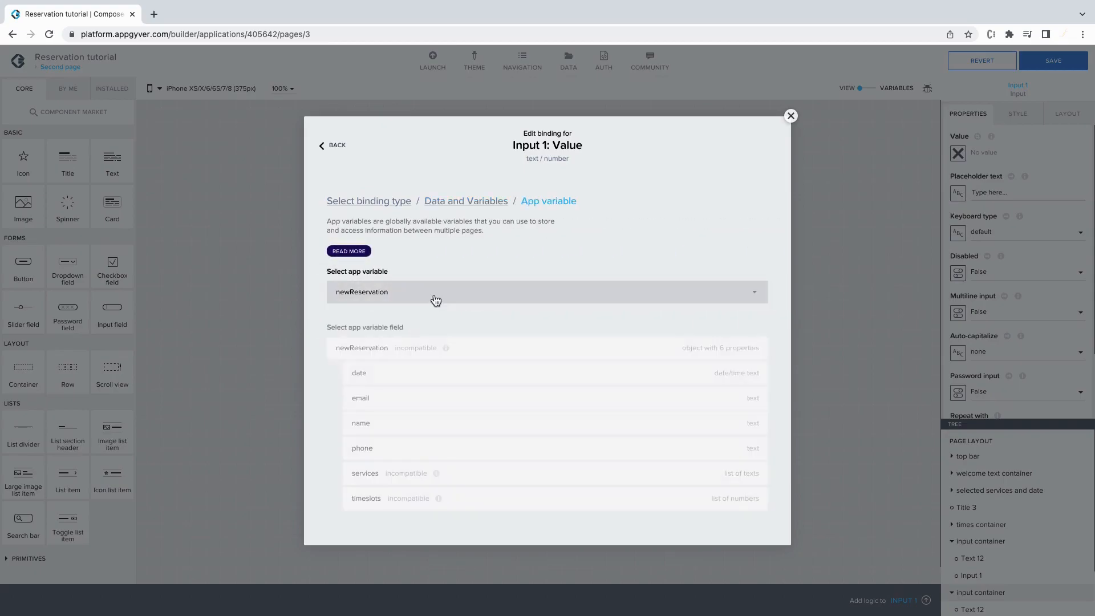
click(438, 402)
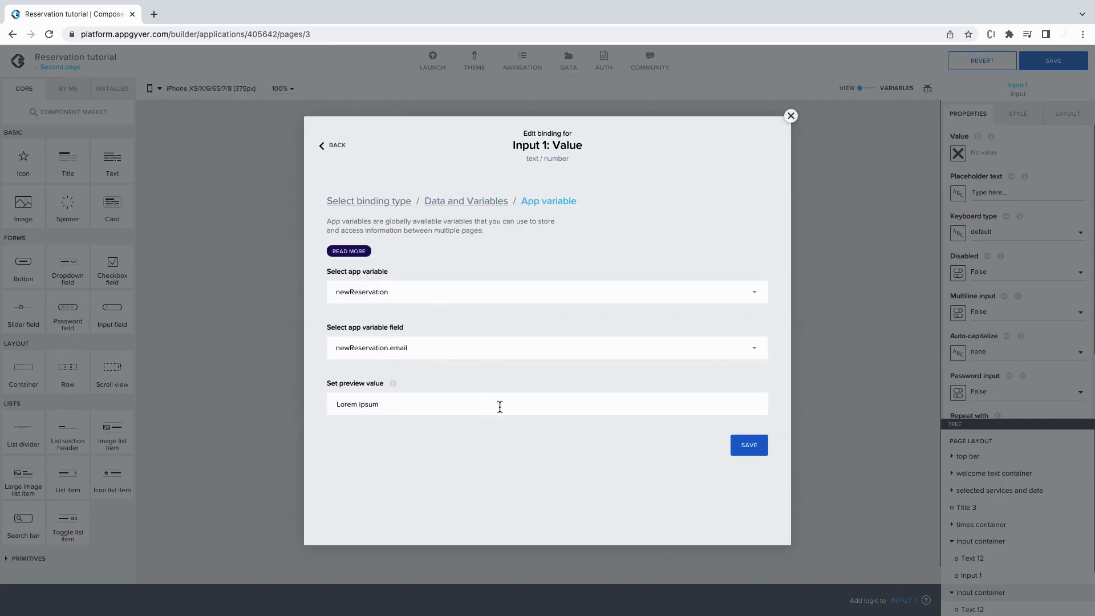
click(736, 446)
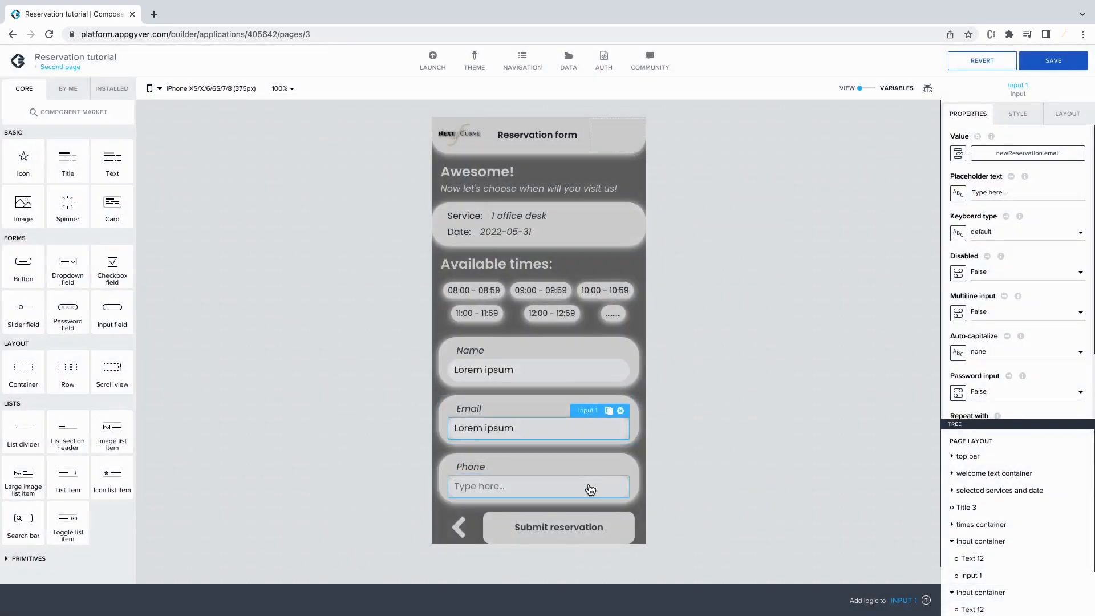
Bind the Phone input's value to newReservation.phone and save the app.
click(957, 152)
click(565, 265)
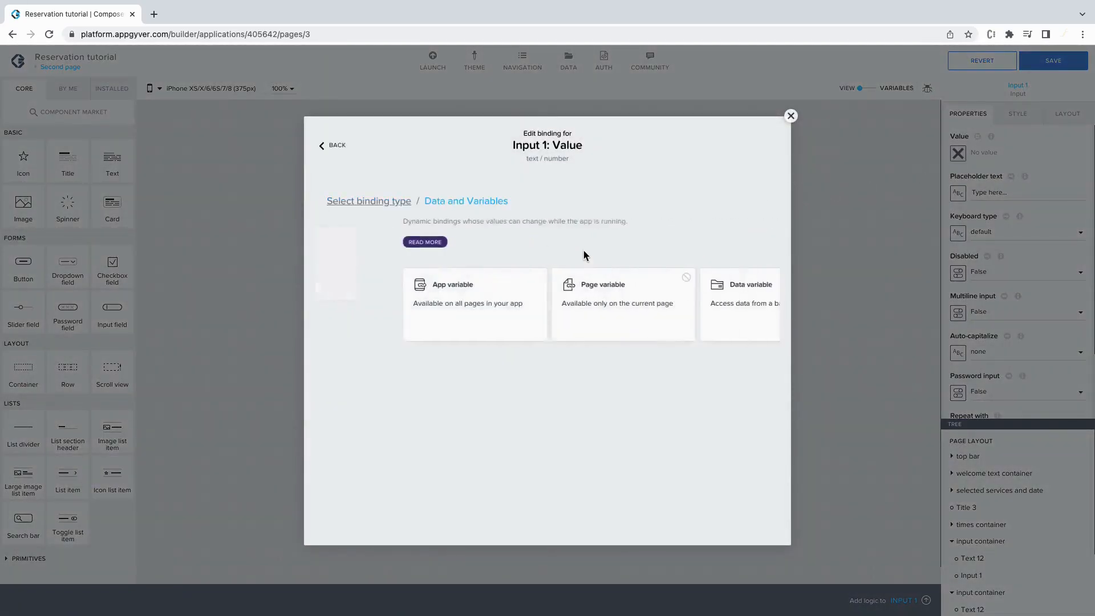
click(433, 302)
click(431, 309)
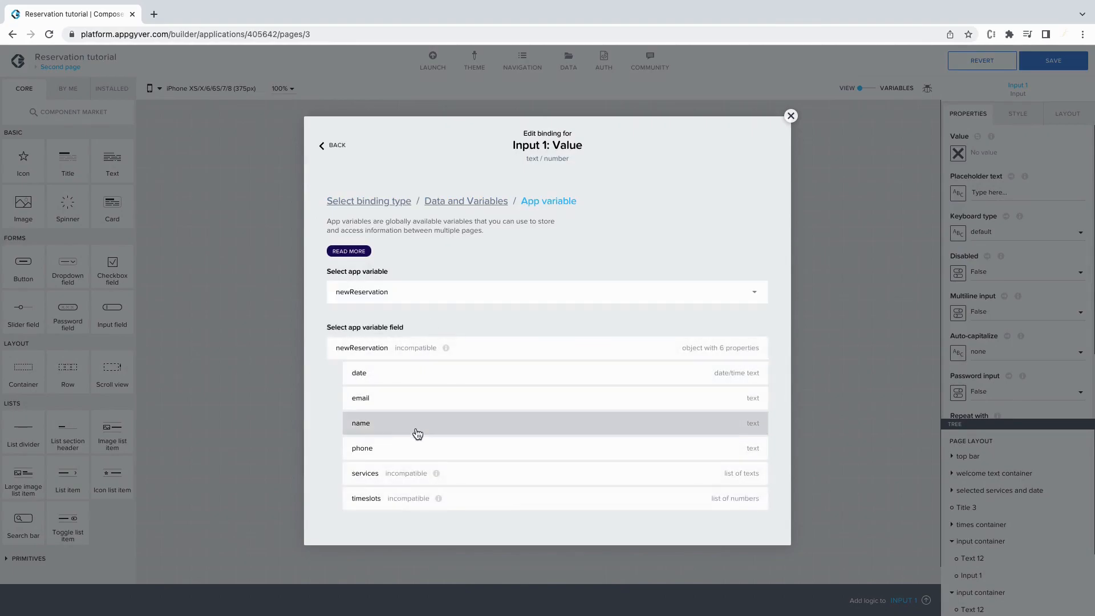
click(419, 448)
click(745, 445)
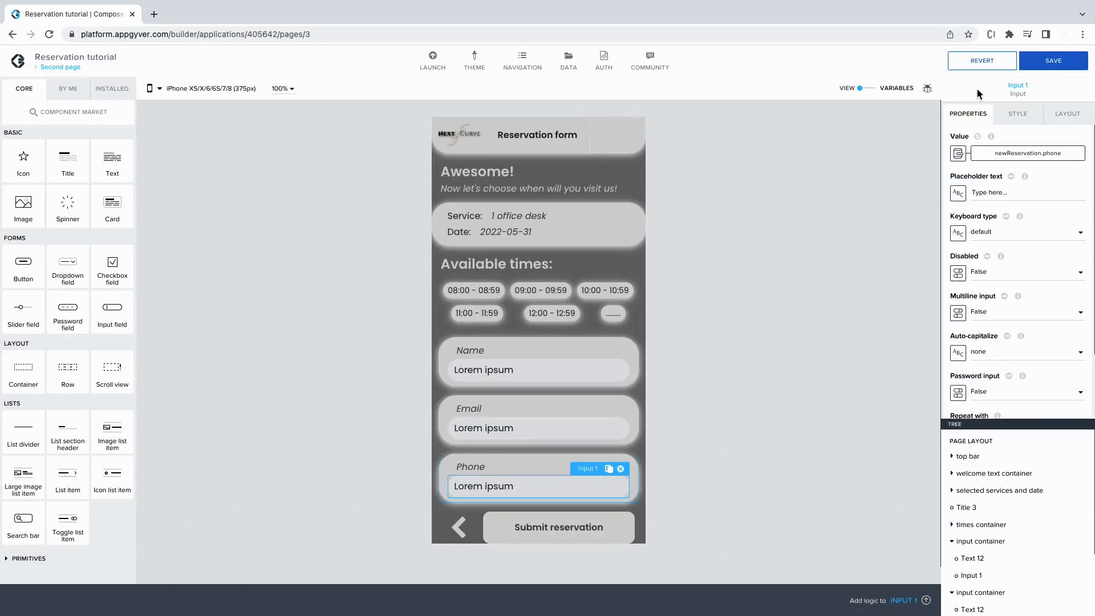
click(1047, 59)
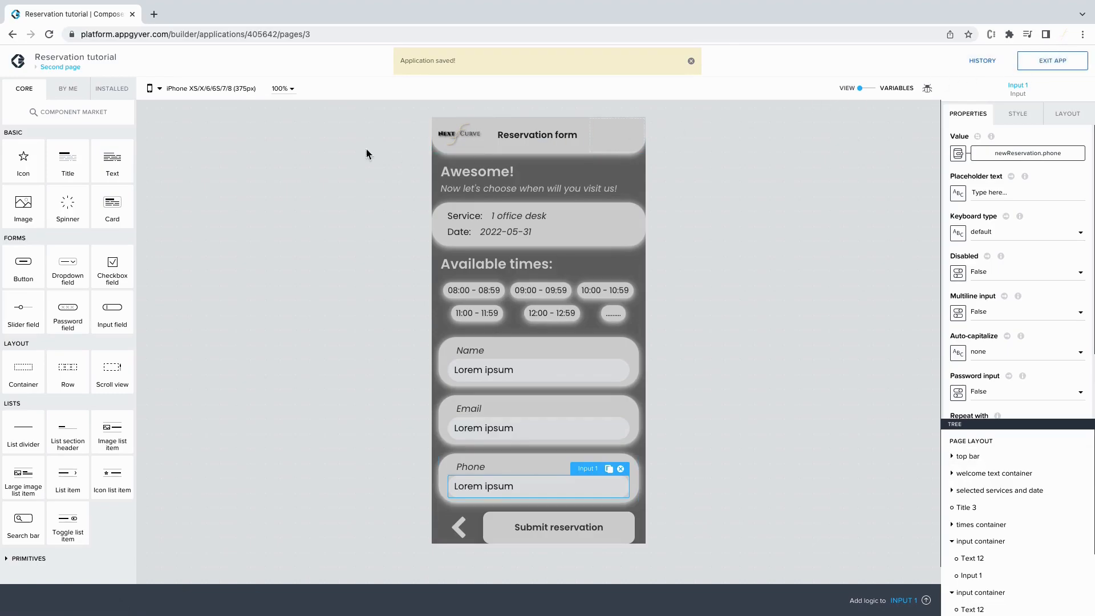
On the First page, add a Set app variable step to the first service card's tap logic.
click(65, 68)
click(67, 170)
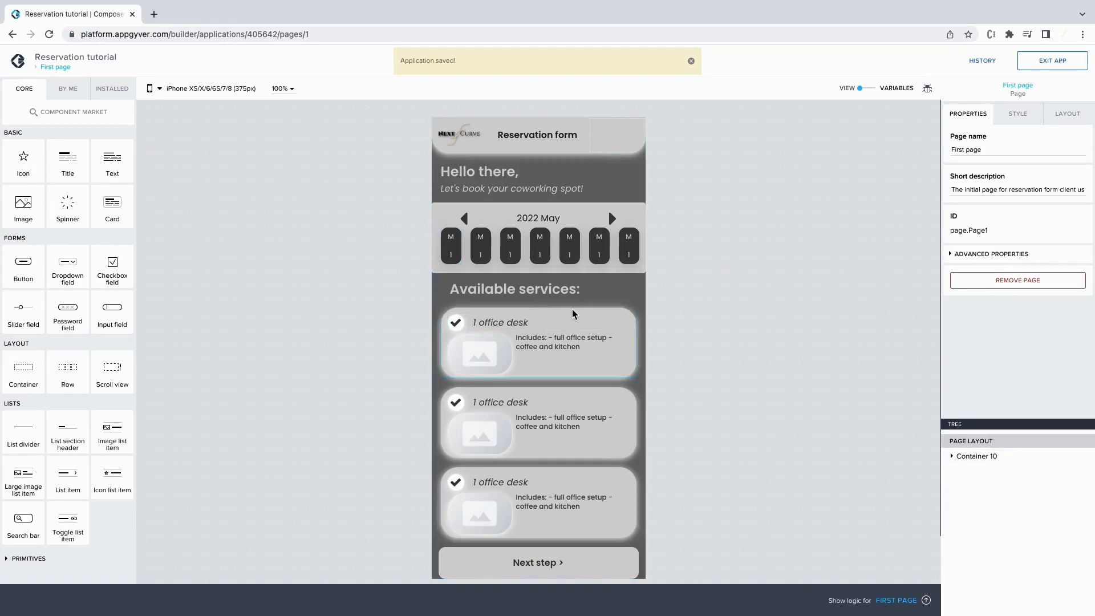
click(589, 316)
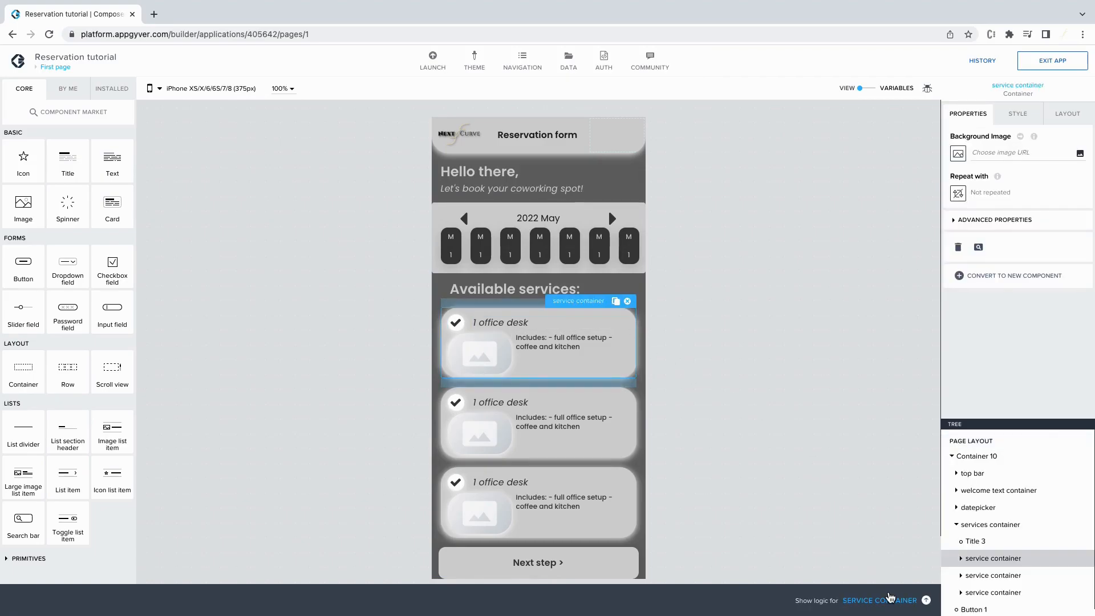
click(885, 600)
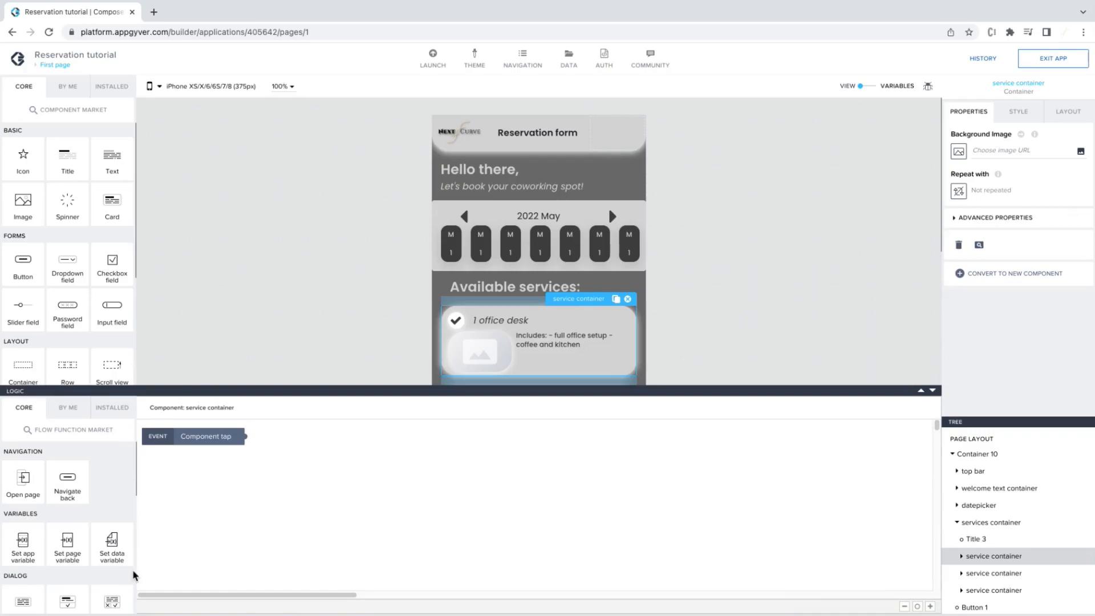
drag(23, 540, 284, 483)
drag(245, 438, 242, 481)
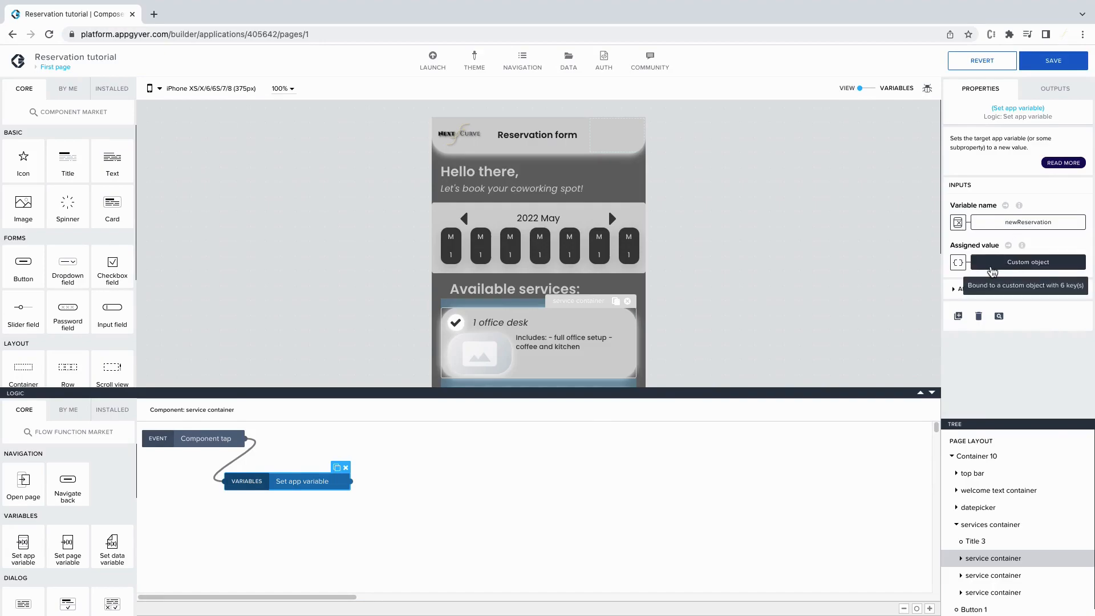
Have the step set newReservation.services to a one-item list containing '1 service'.
click(995, 223)
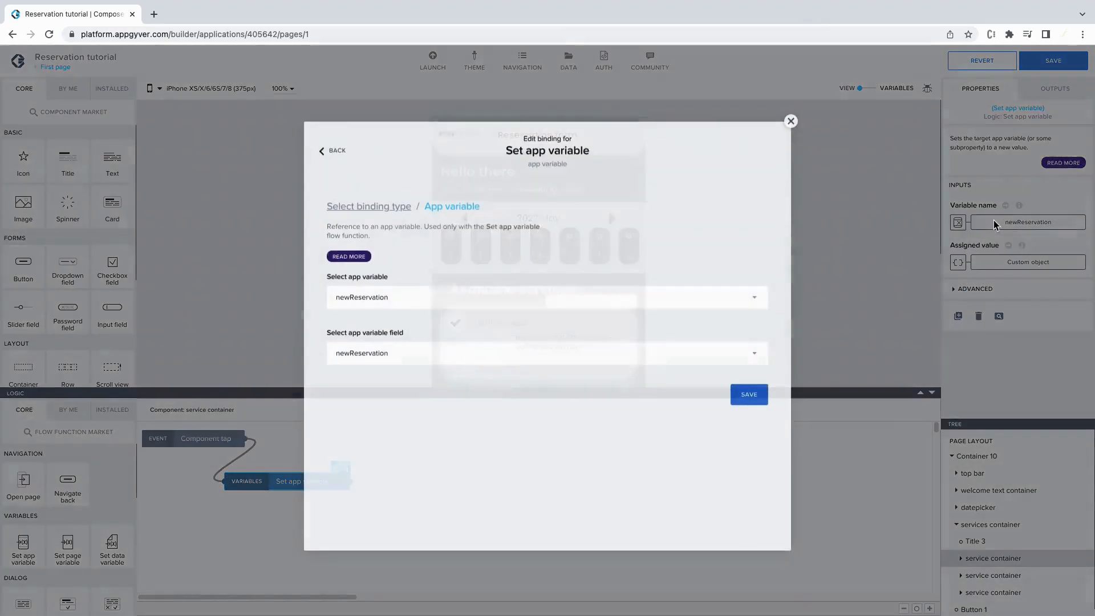
click(509, 355)
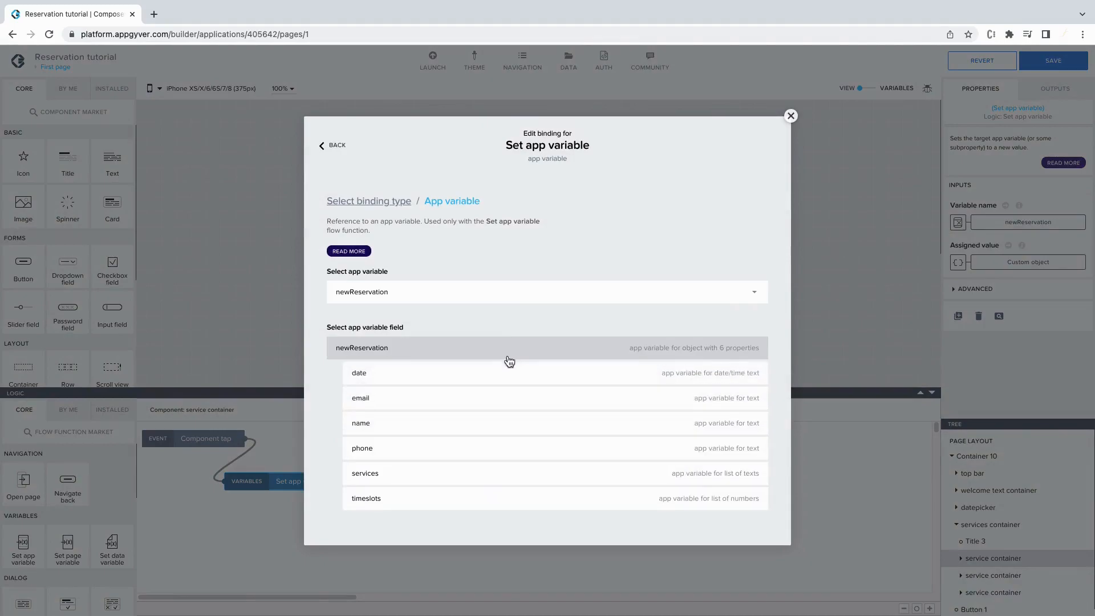
click(481, 472)
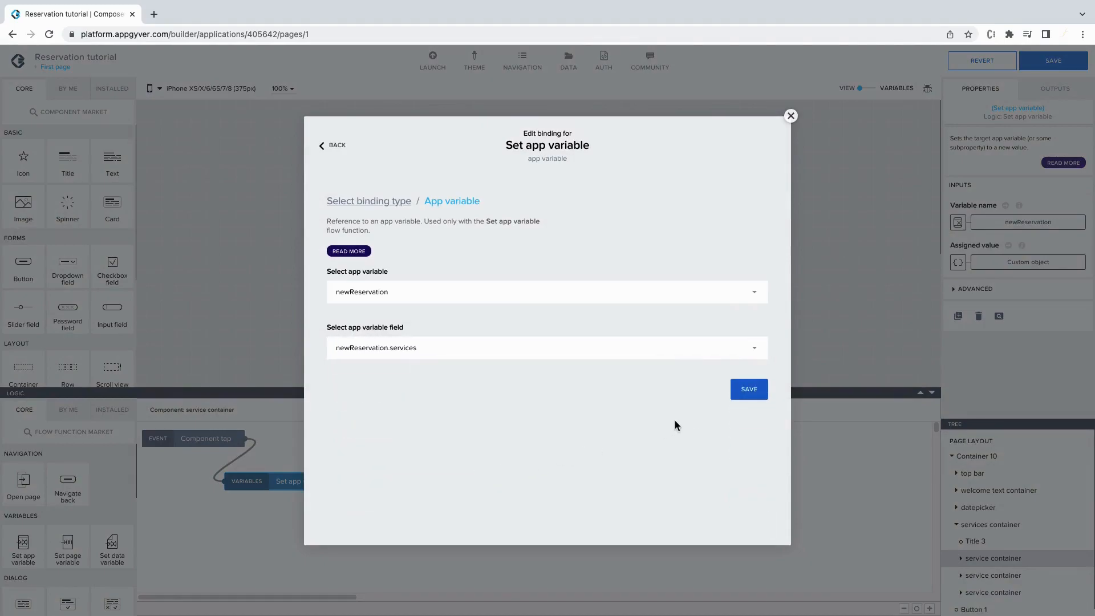
click(750, 390)
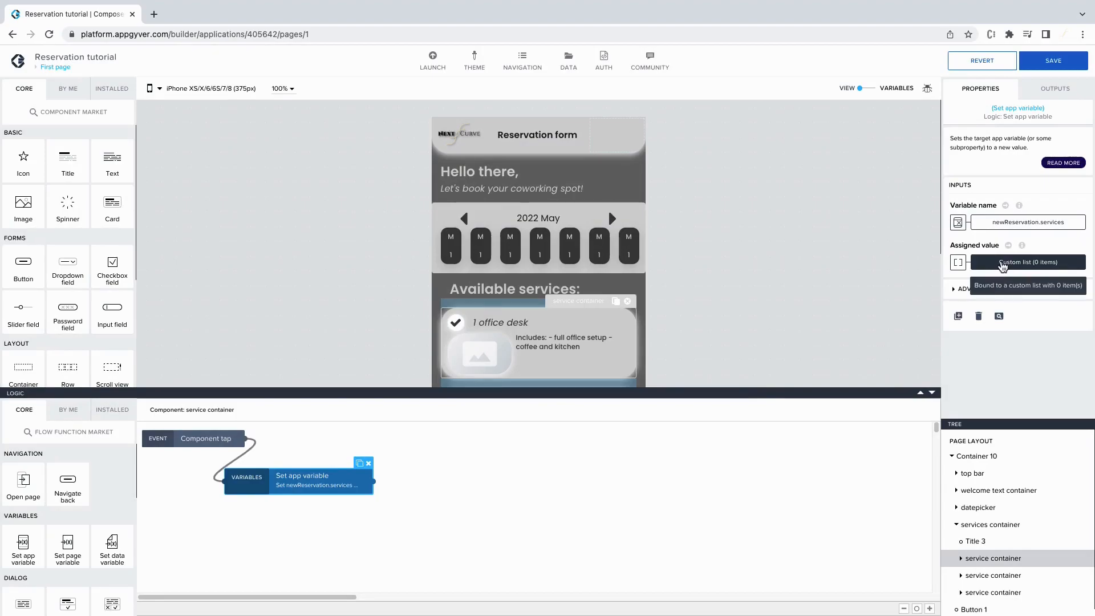
click(1001, 263)
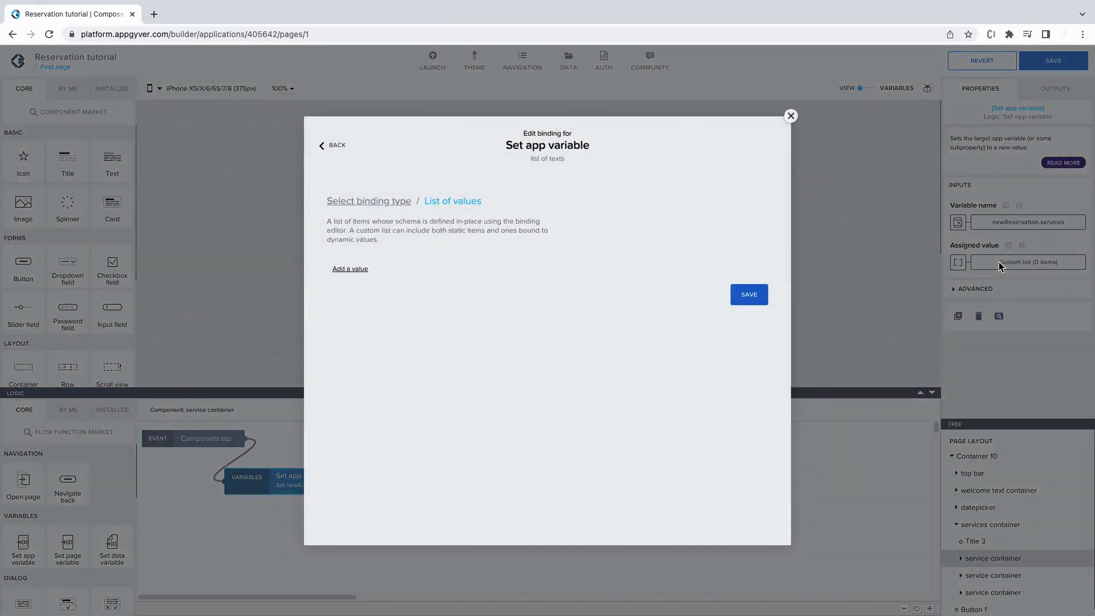
click(350, 268)
click(368, 275)
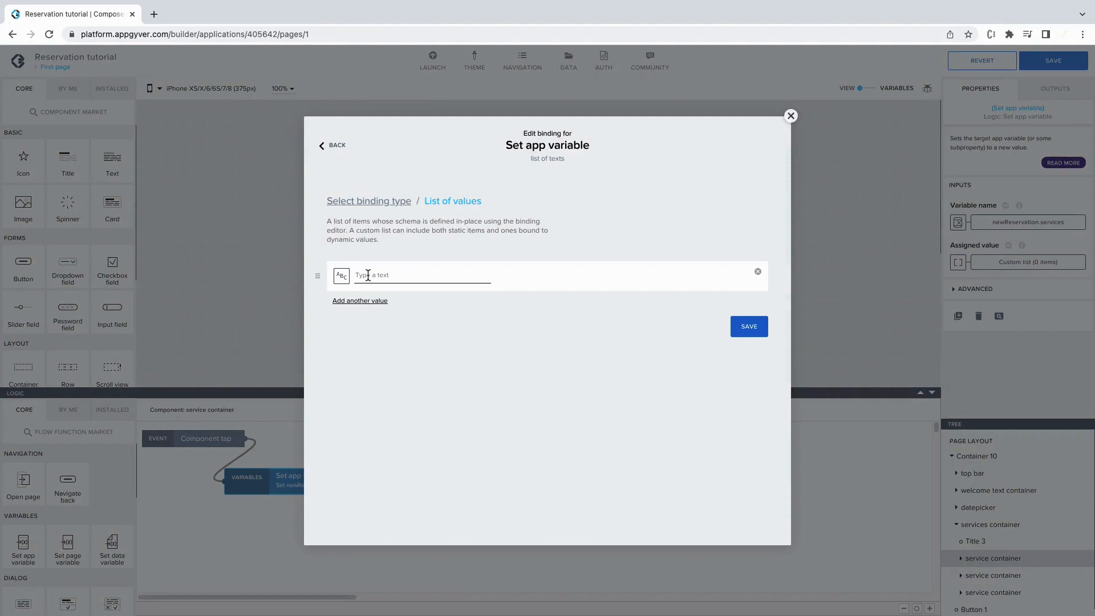
text(1 service)
click(759, 334)
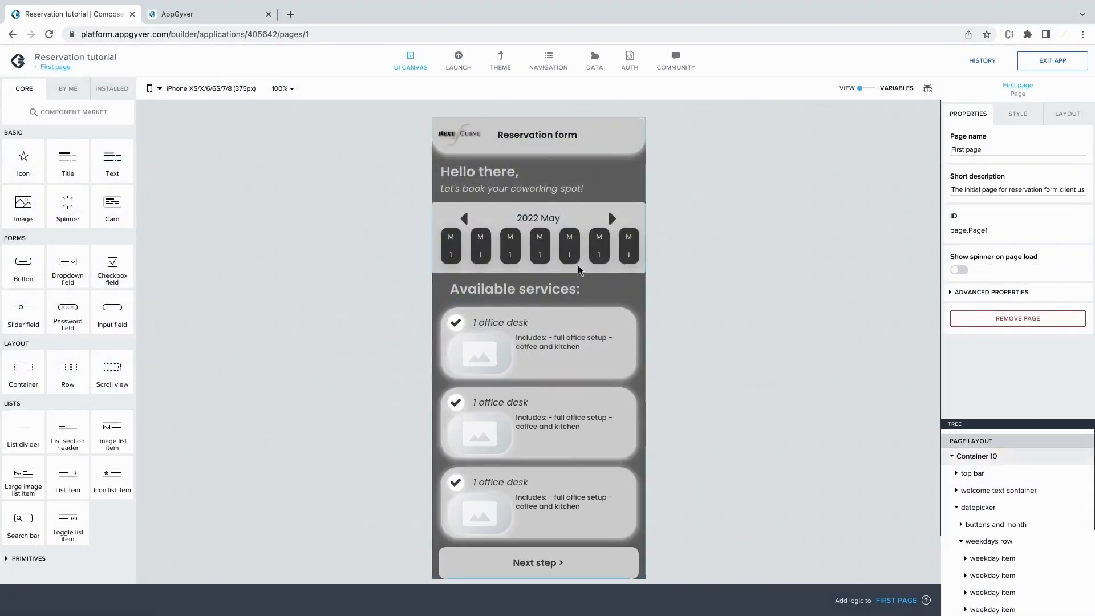
Add a Set app variable step on the first weekday item's tap, targeting newReservation.date.
click(459, 254)
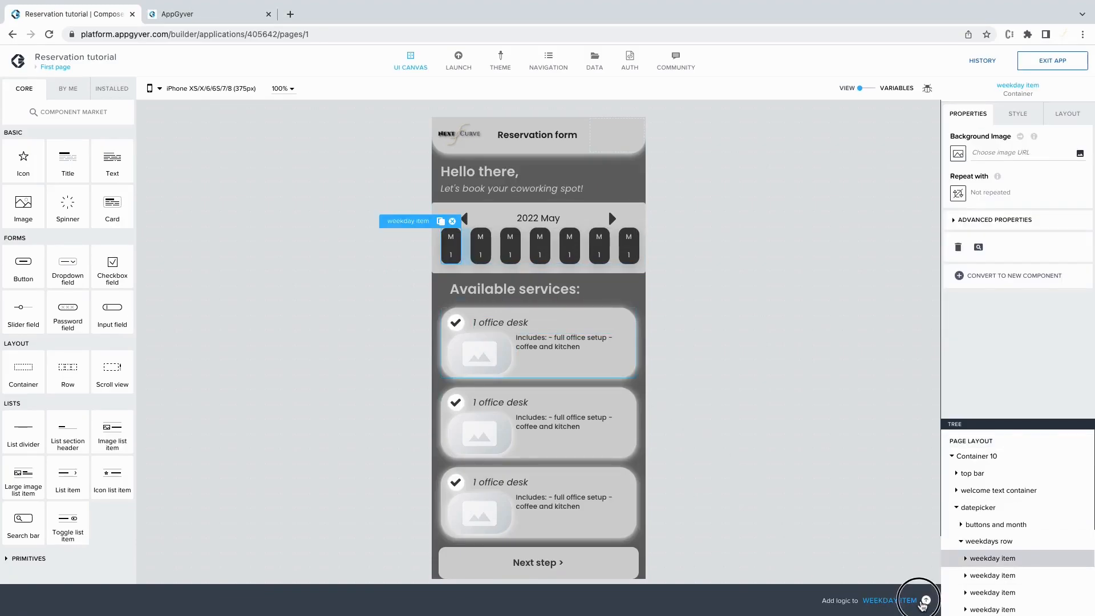
click(926, 601)
drag(24, 546, 348, 479)
drag(239, 439, 253, 477)
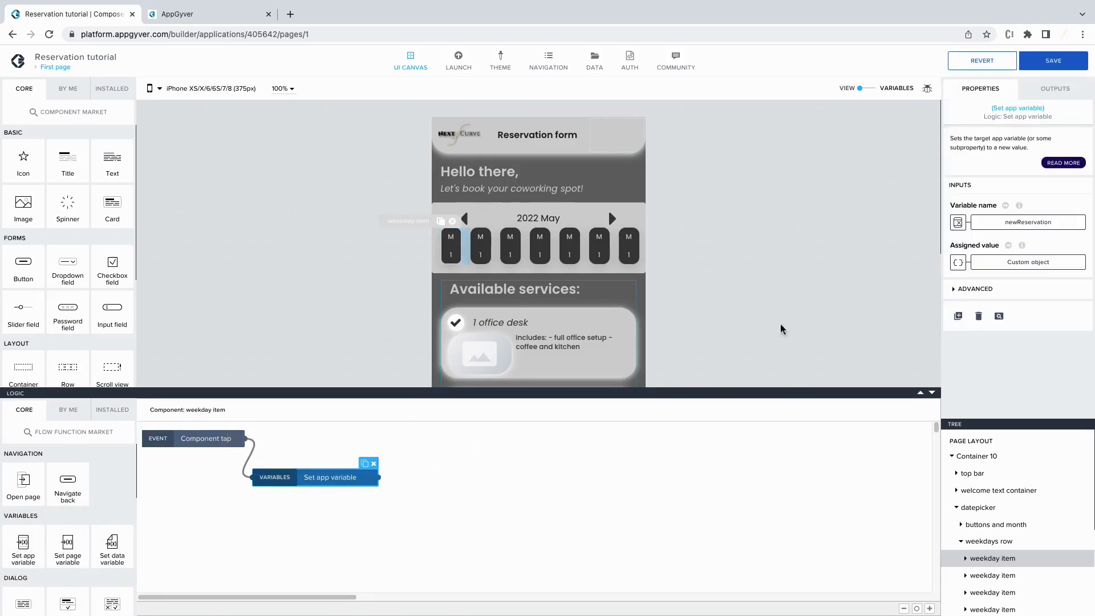
click(1047, 223)
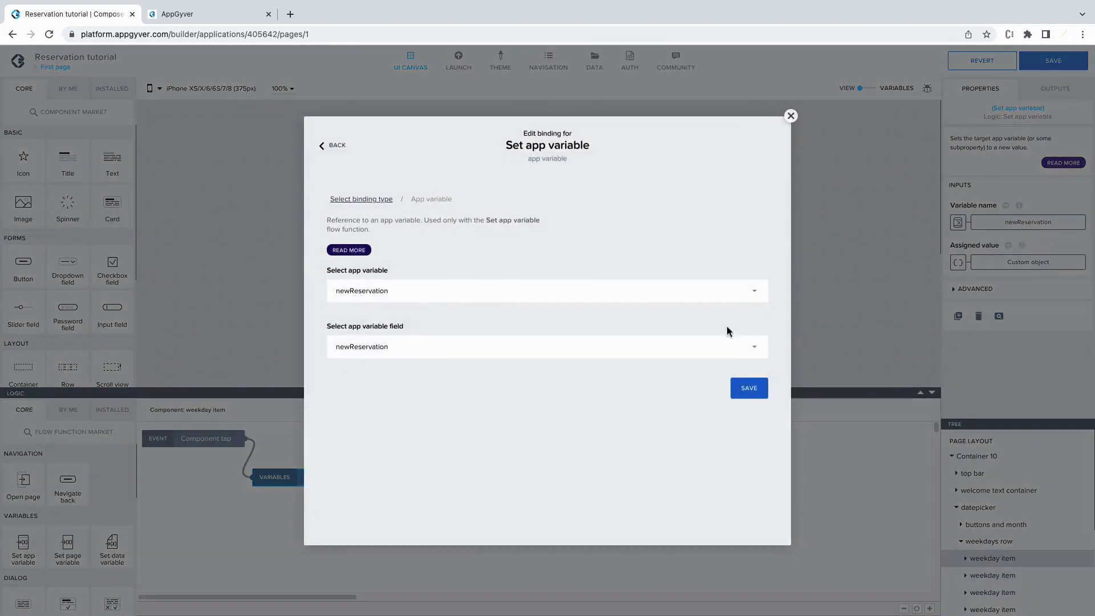
click(633, 348)
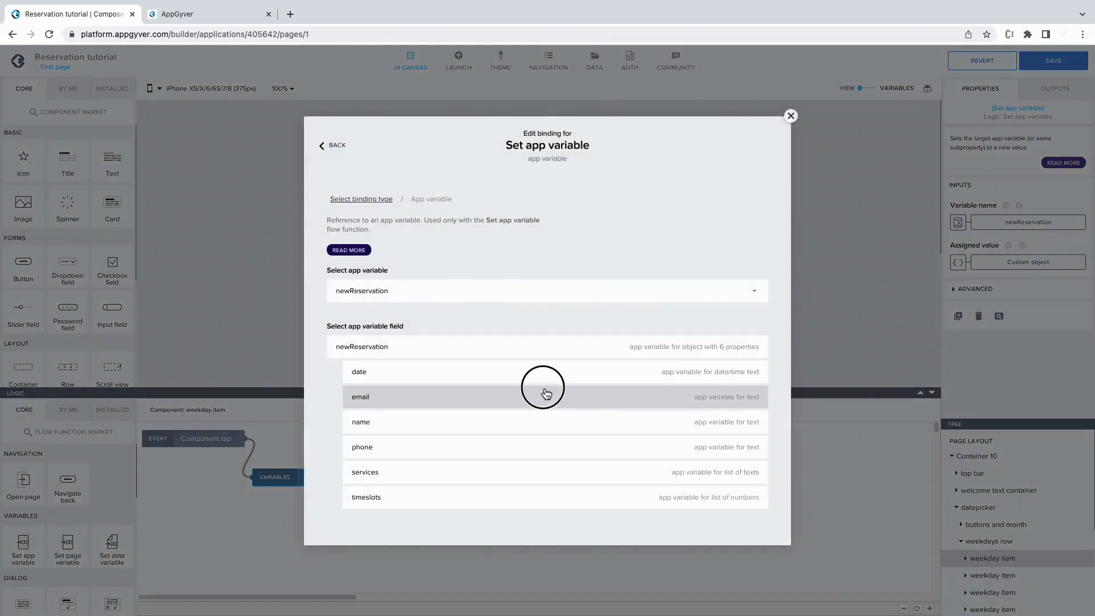
click(543, 375)
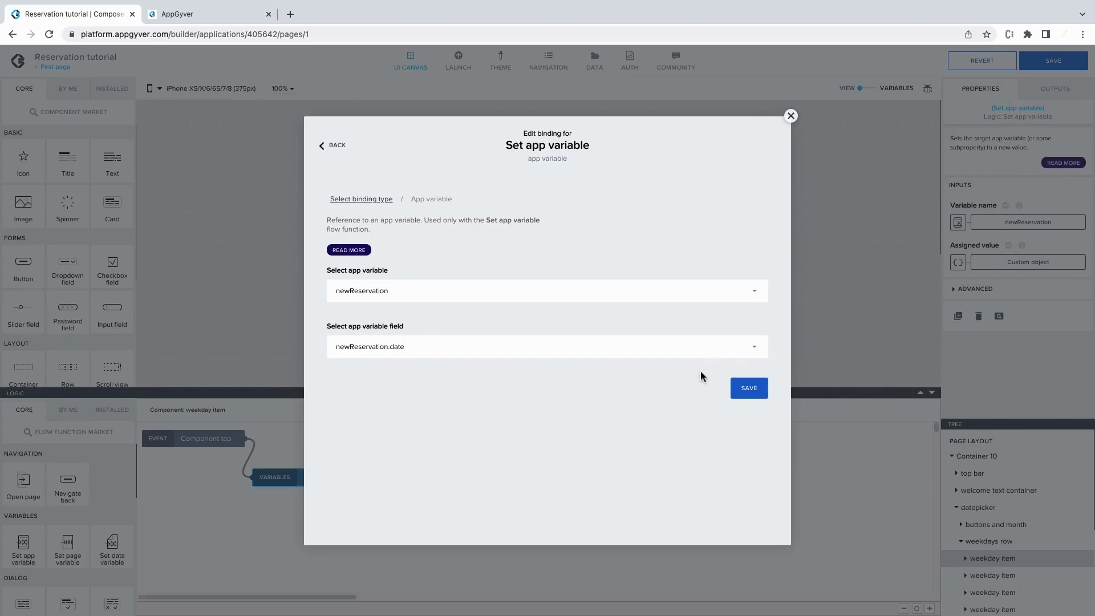
click(738, 387)
Assign the formula NOW() as the date value and save the application.
click(957, 263)
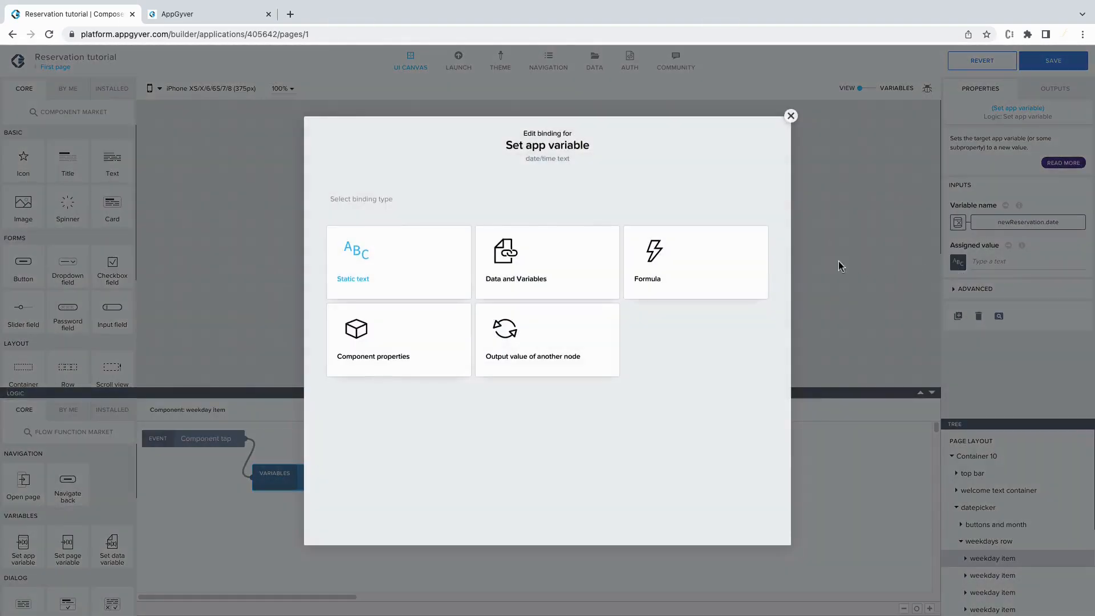
click(736, 260)
click(686, 290)
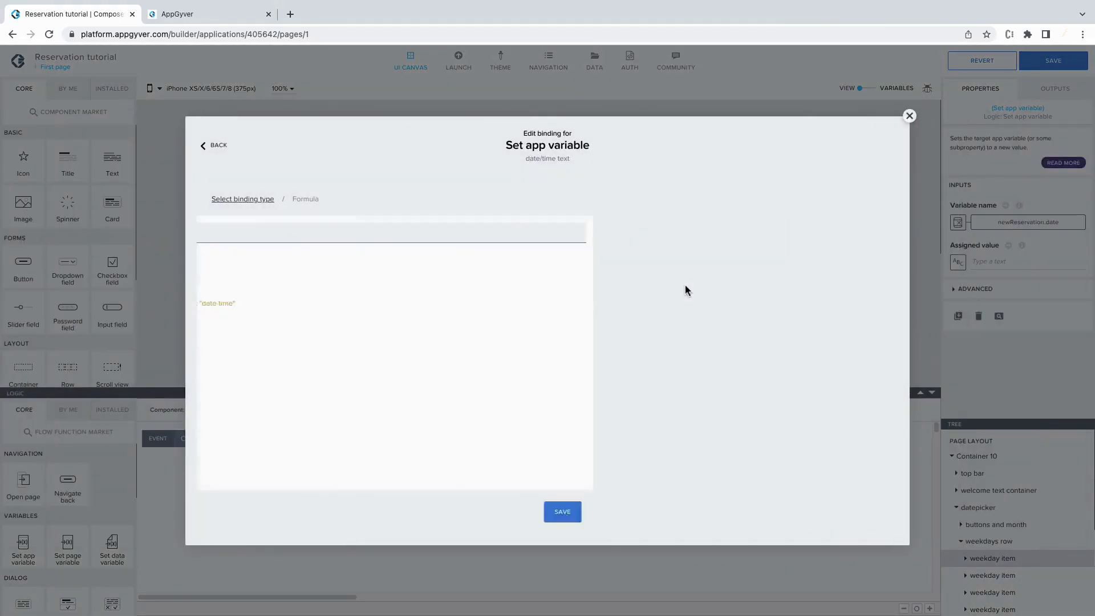
key(BackSpace)
key(BackSpace)
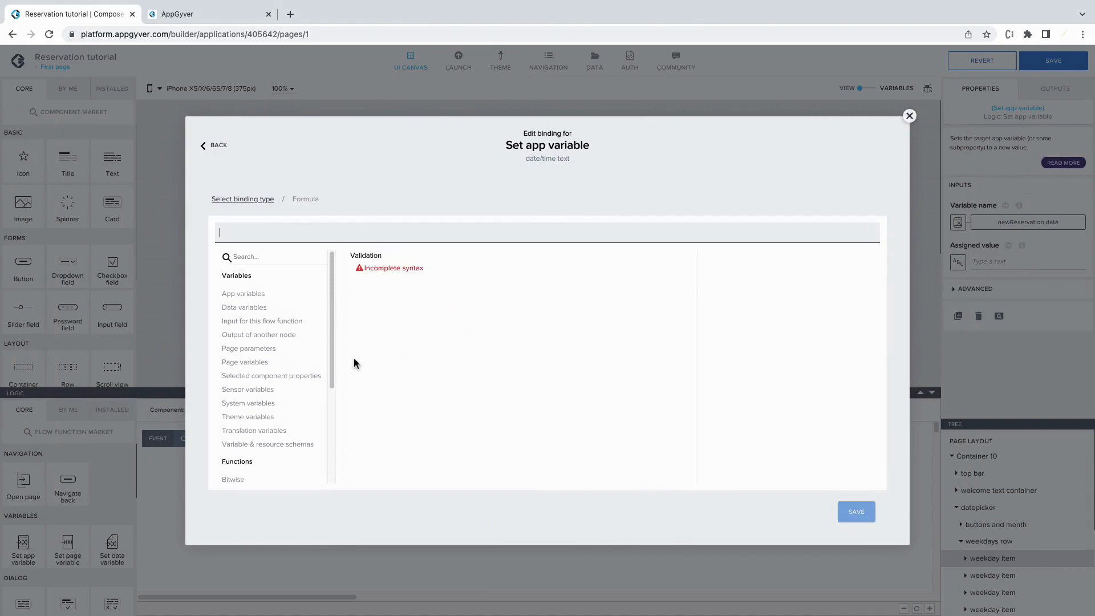
drag(334, 342, 314, 447)
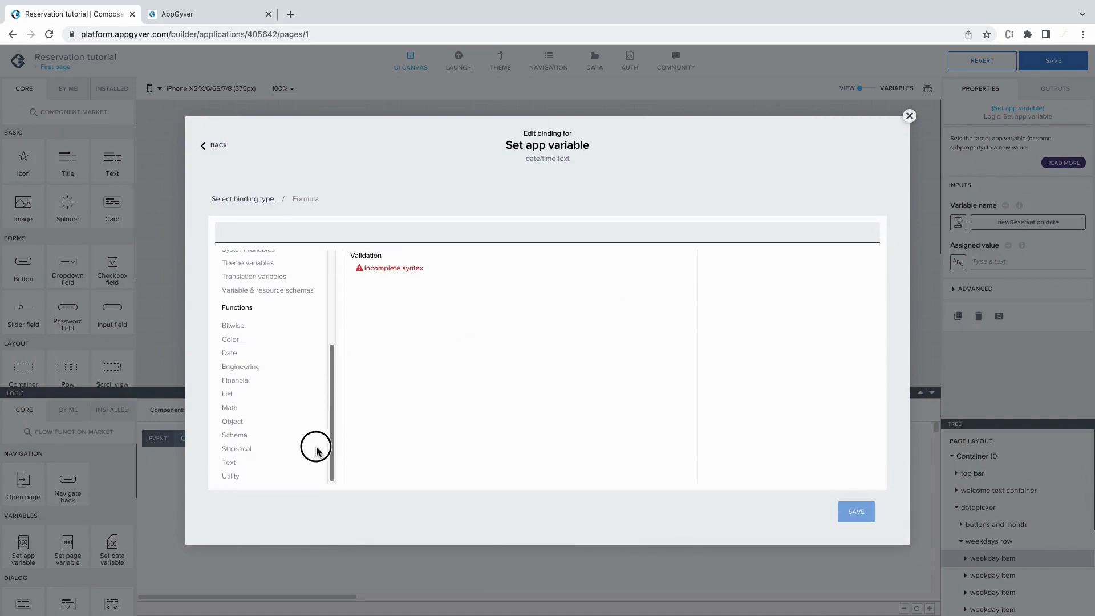
click(245, 357)
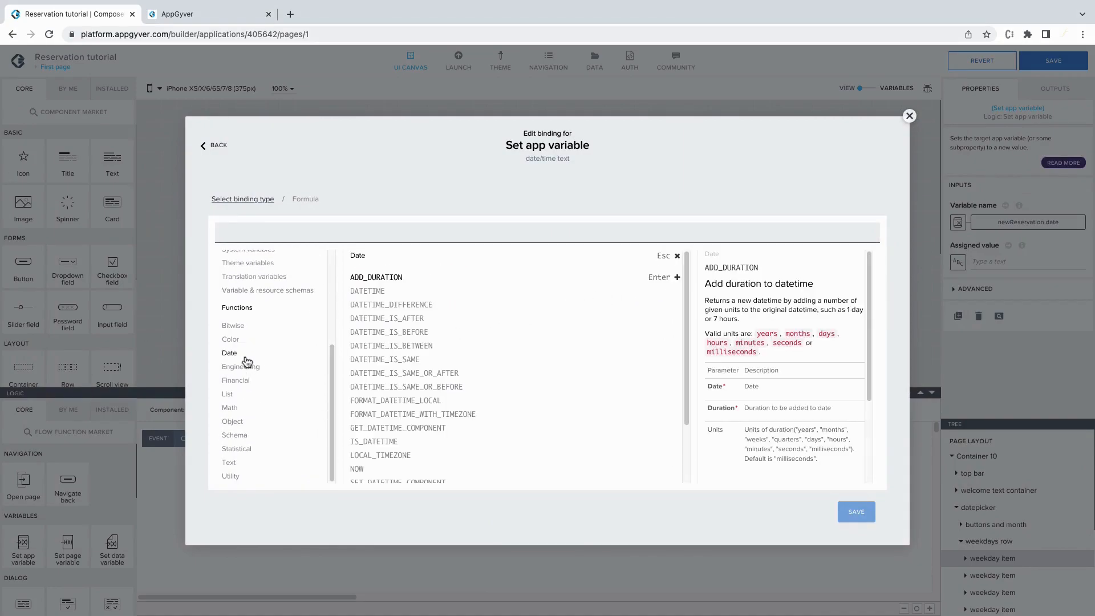
click(359, 471)
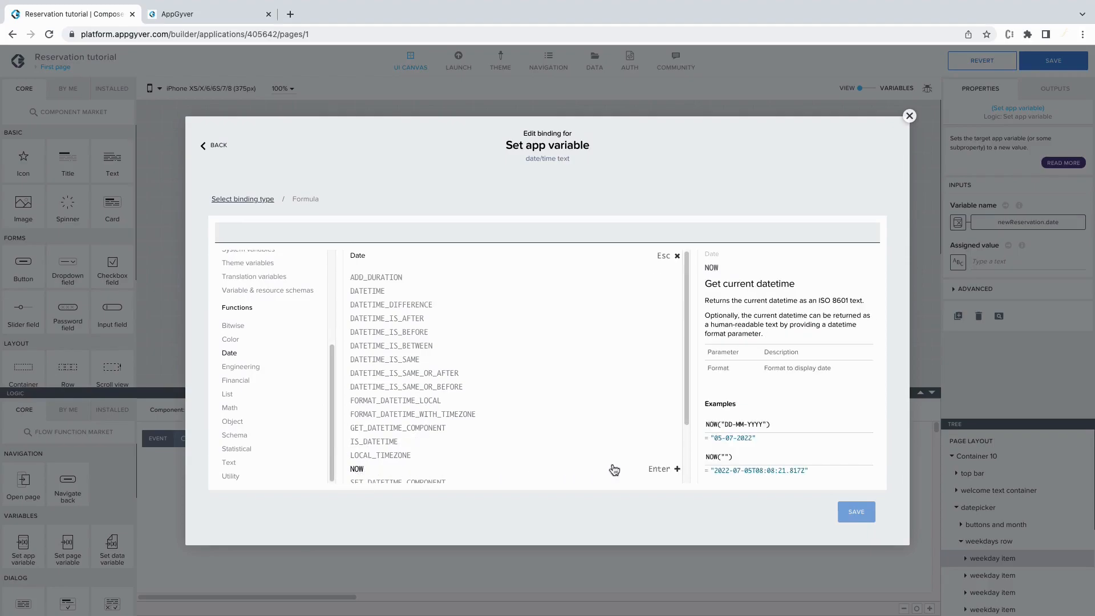
click(656, 470)
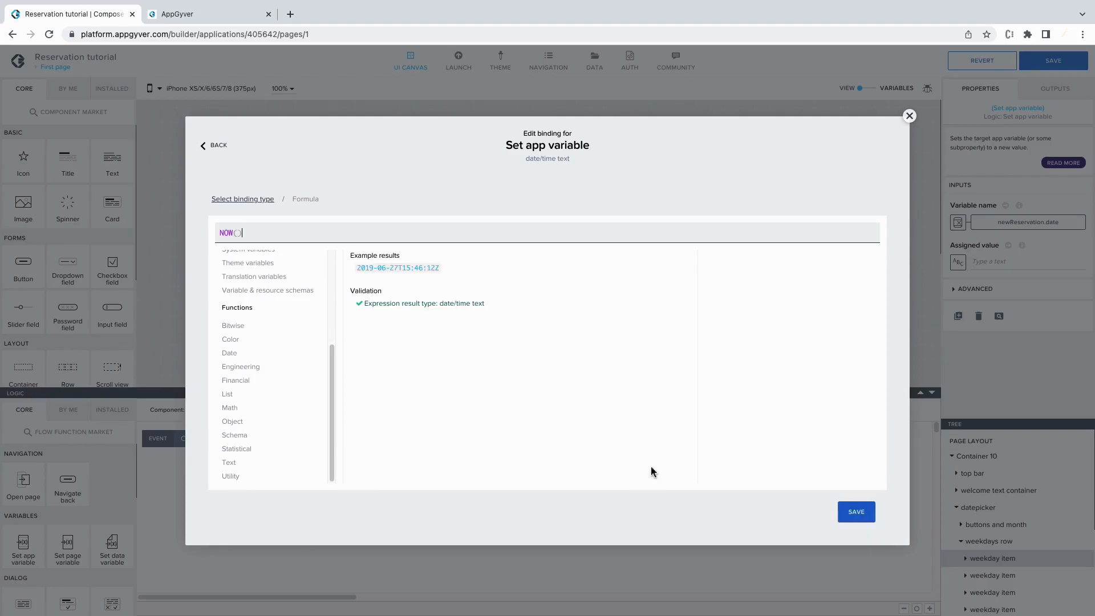
click(866, 512)
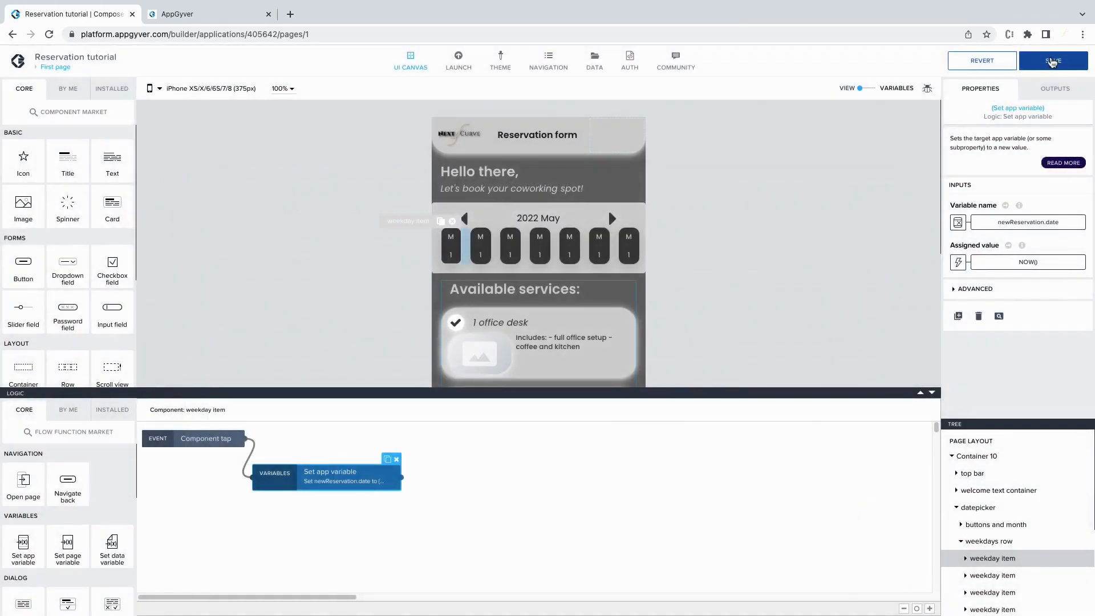
click(1052, 61)
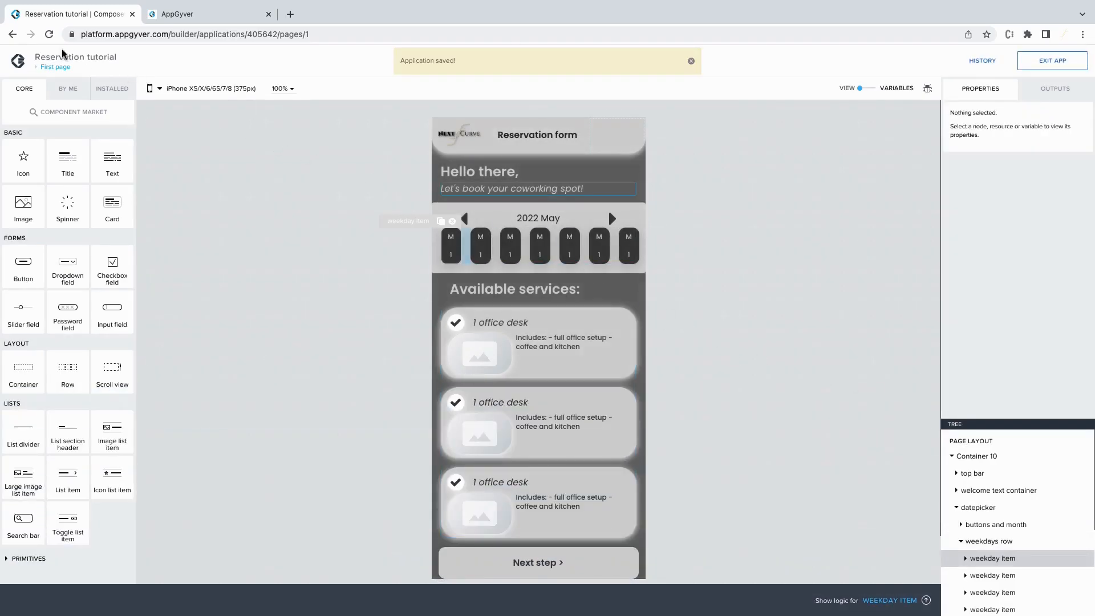
On the Second page, make the Submit reservation button's tap open an Alert titled 'Reservation data'.
click(65, 68)
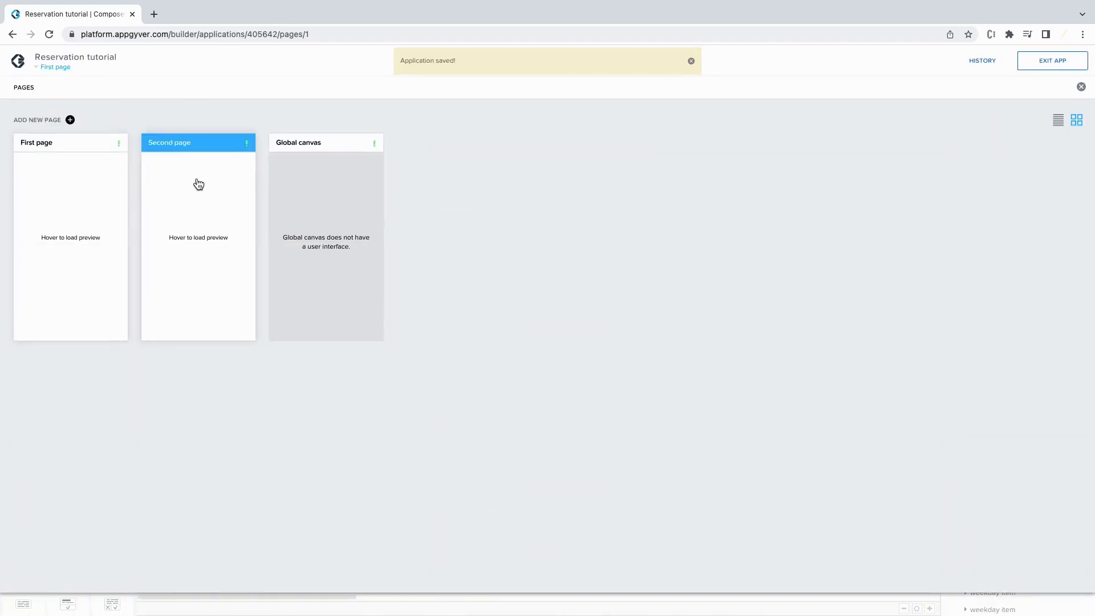
click(201, 184)
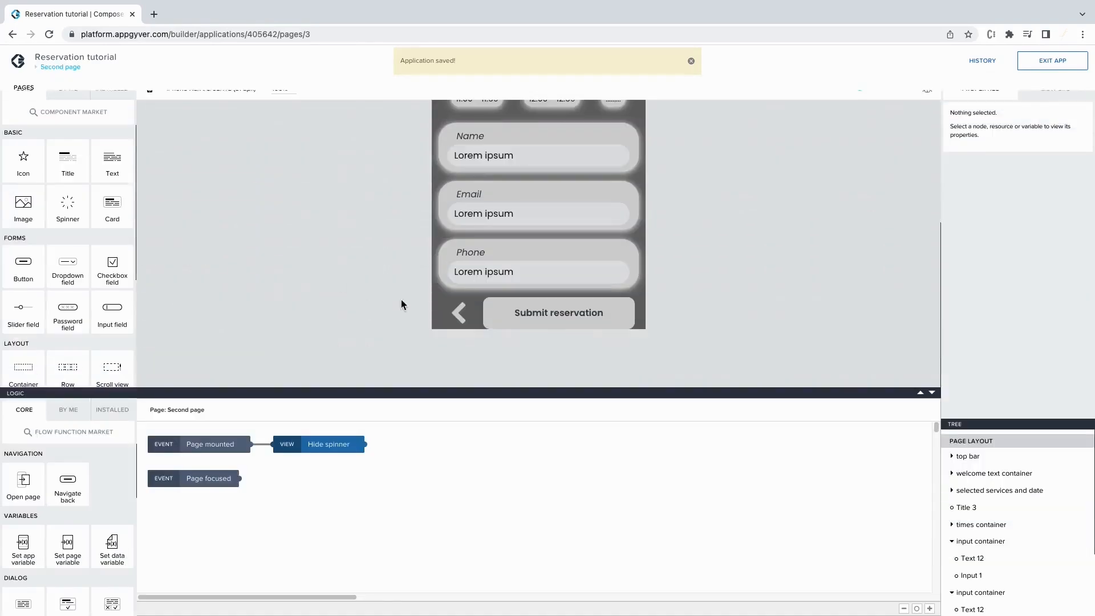
click(521, 309)
scroll(50, 568, down, 1)
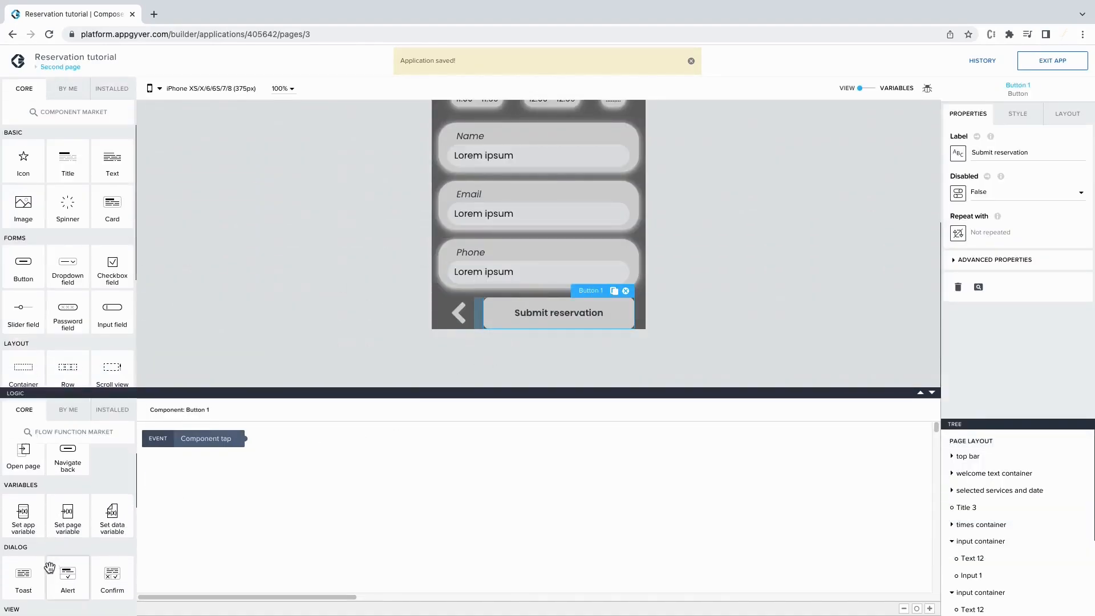
drag(68, 576, 254, 490)
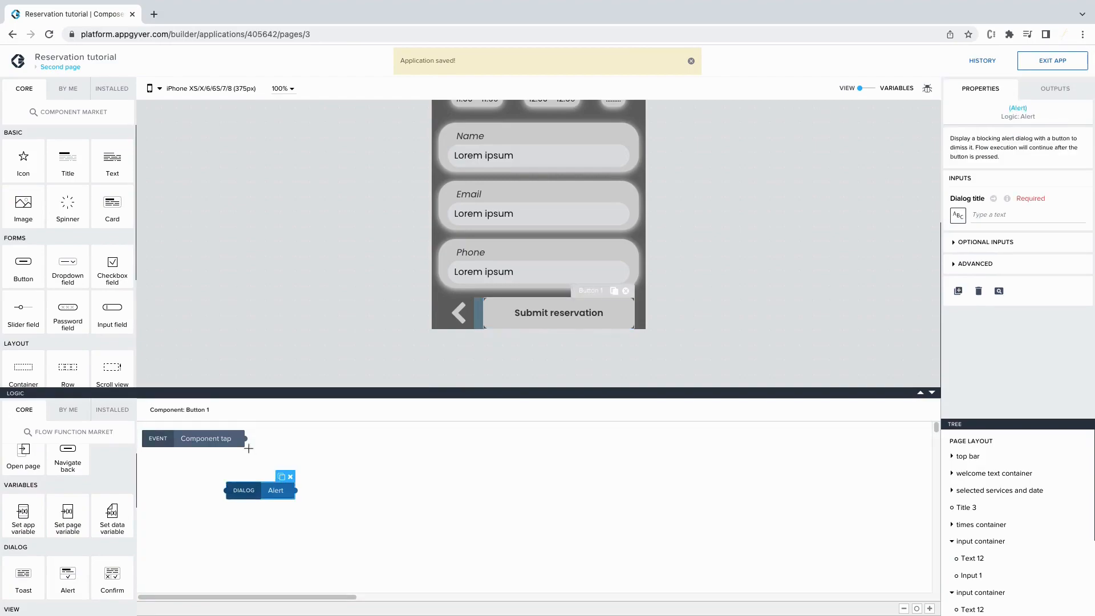
drag(244, 438, 227, 490)
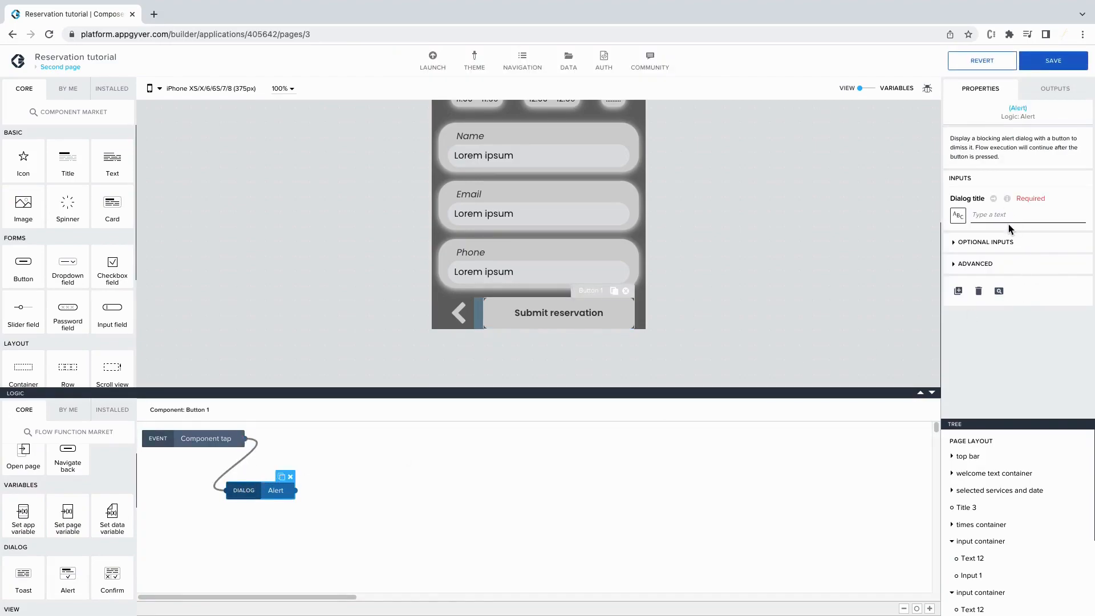
text(Reservation data)
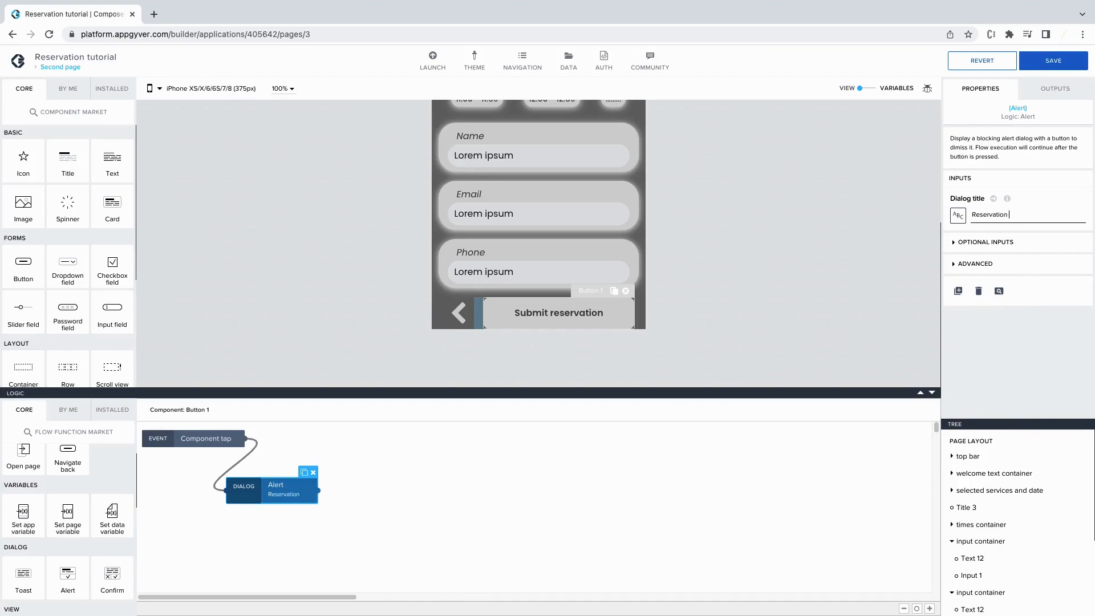
Bind the alert's dialog message to the newReservation app variable and save the application.
click(996, 241)
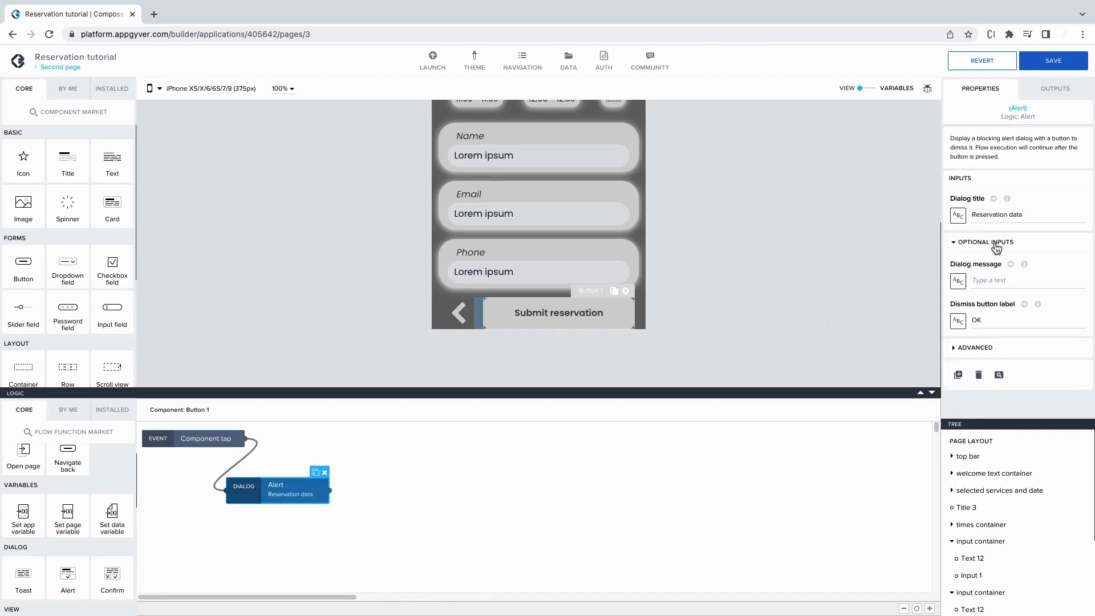
click(959, 282)
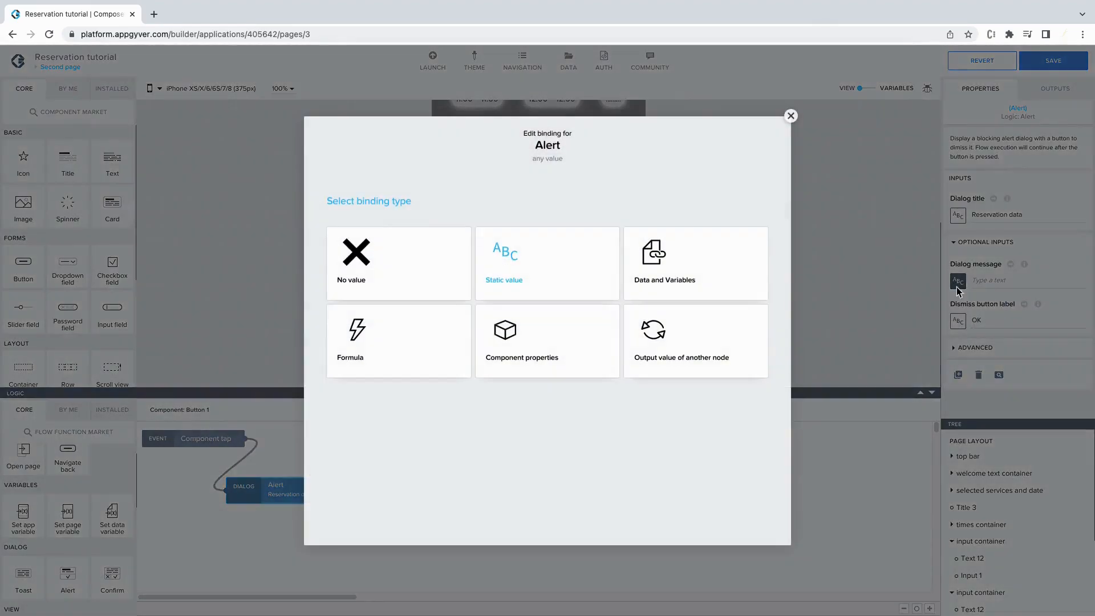
click(654, 282)
click(402, 288)
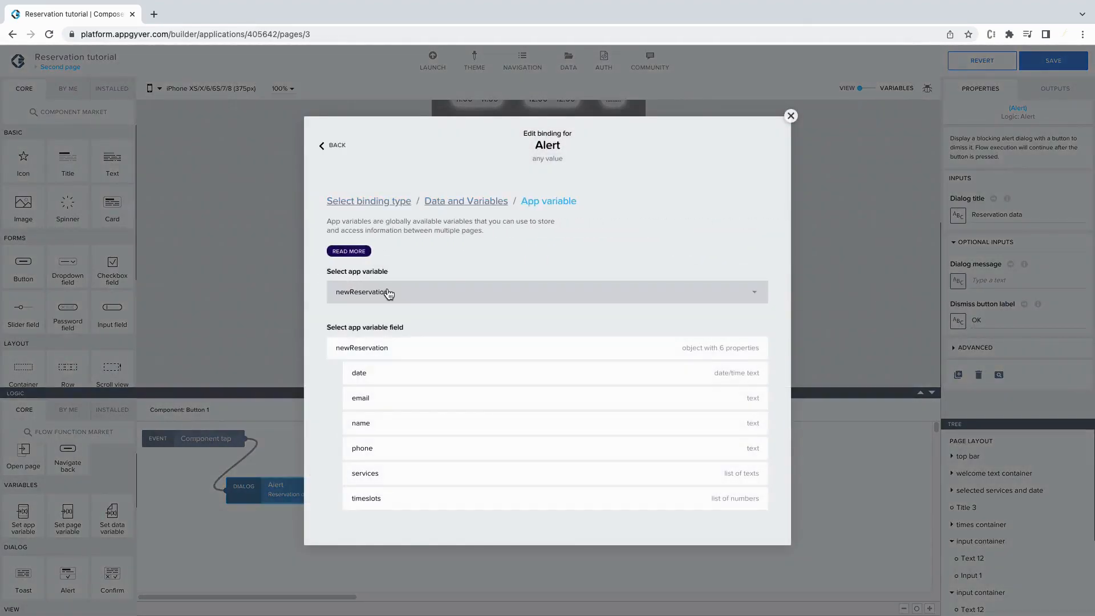
click(450, 353)
click(741, 388)
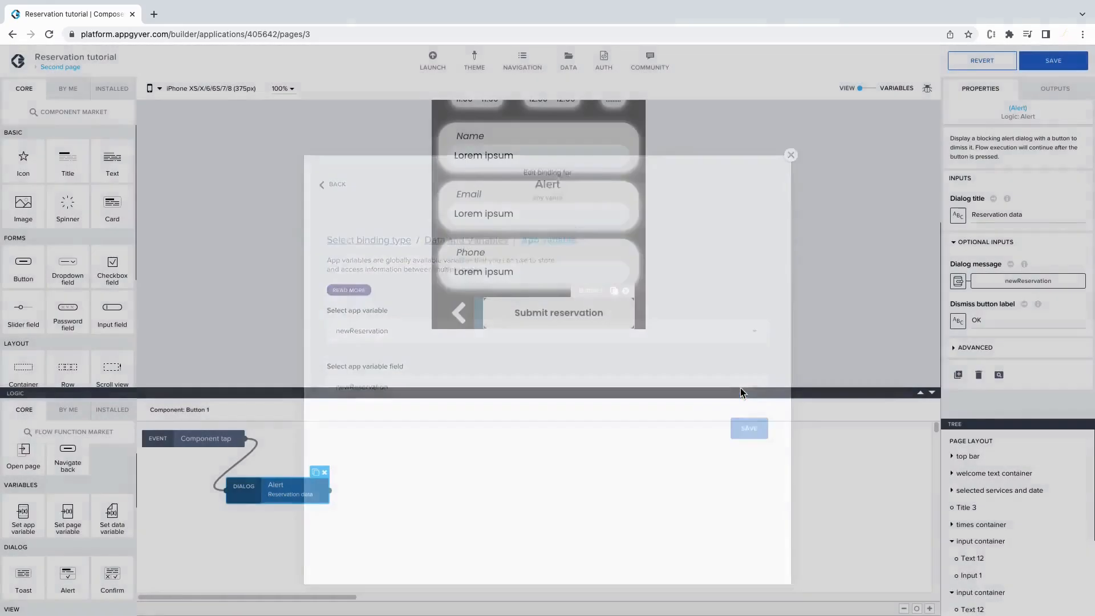
click(1032, 63)
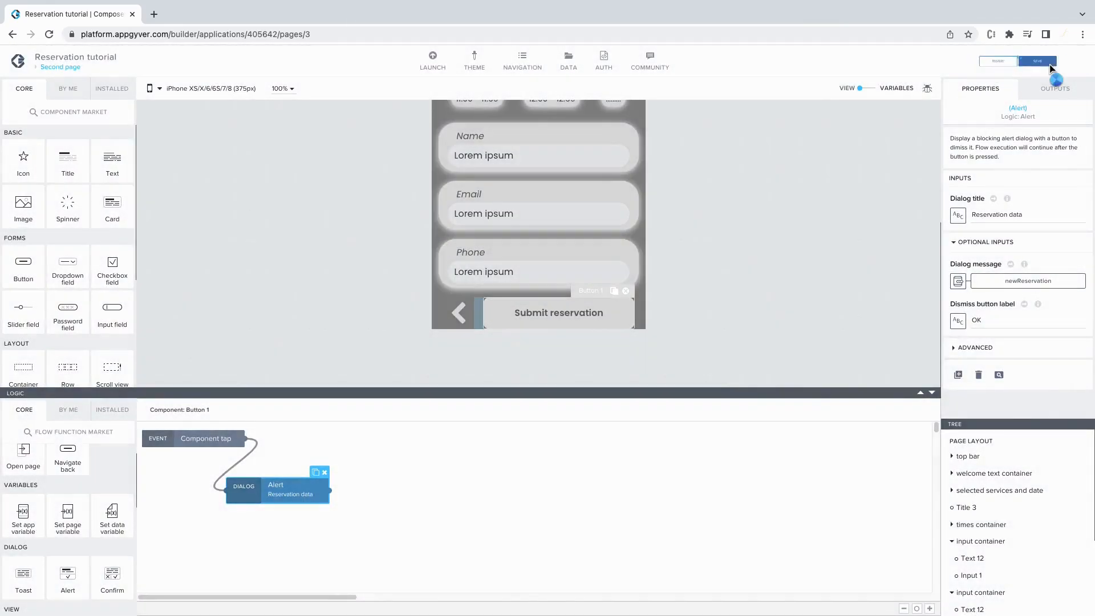
In the web preview, pick the first day and the 1 office desk service, then continue.
click(433, 59)
click(231, 154)
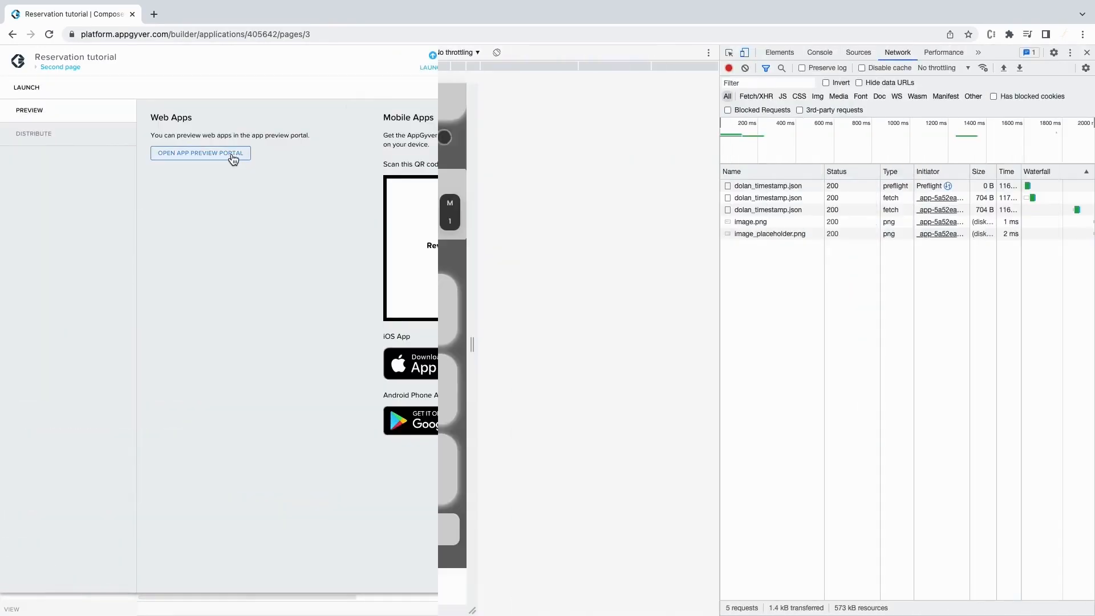
click(273, 212)
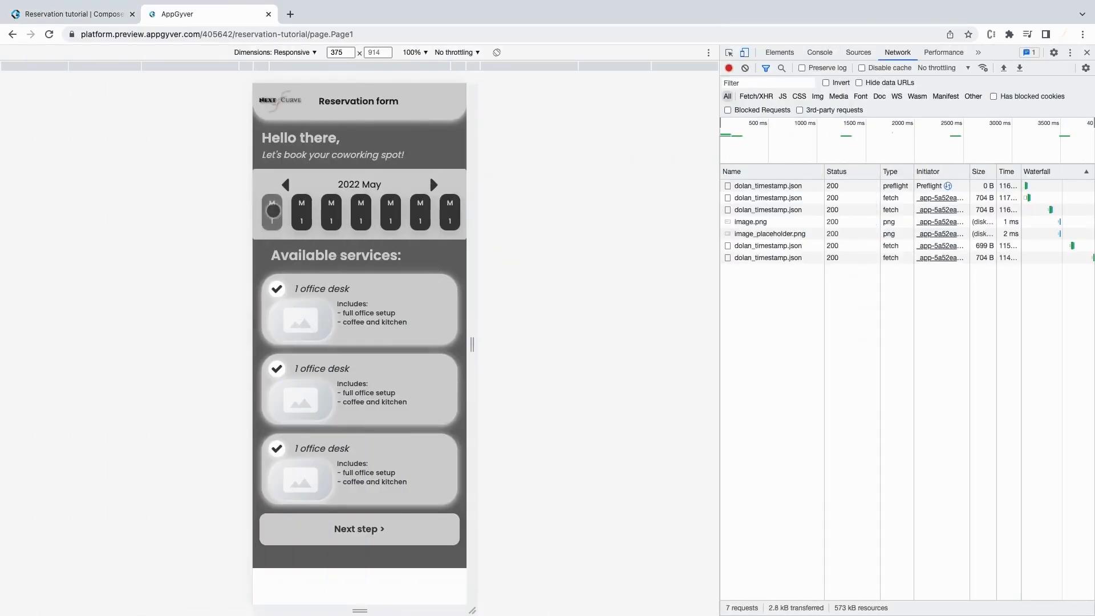
click(410, 287)
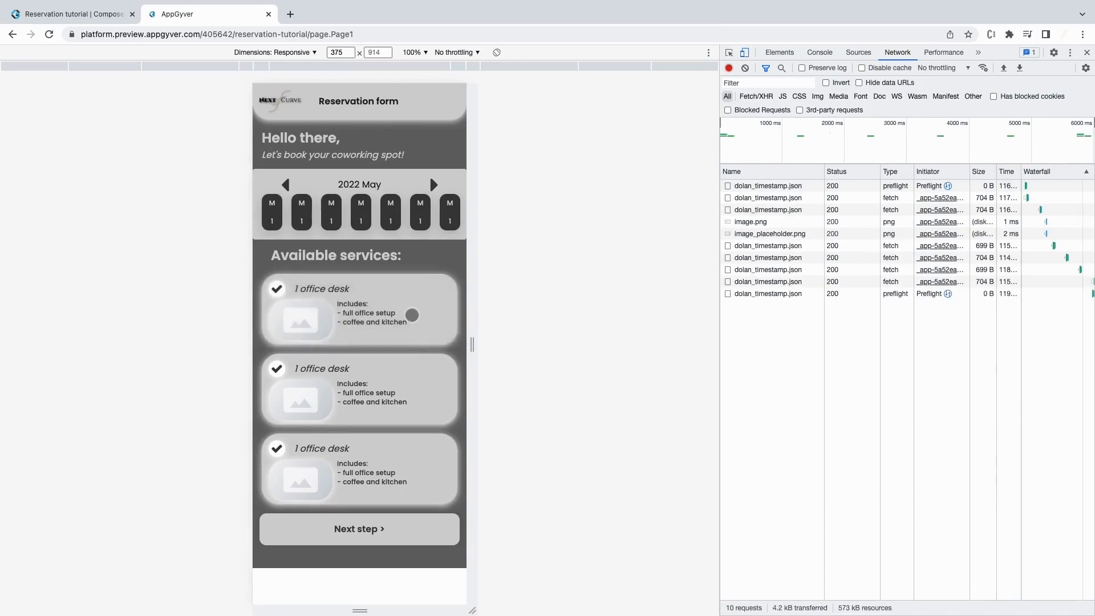
click(413, 530)
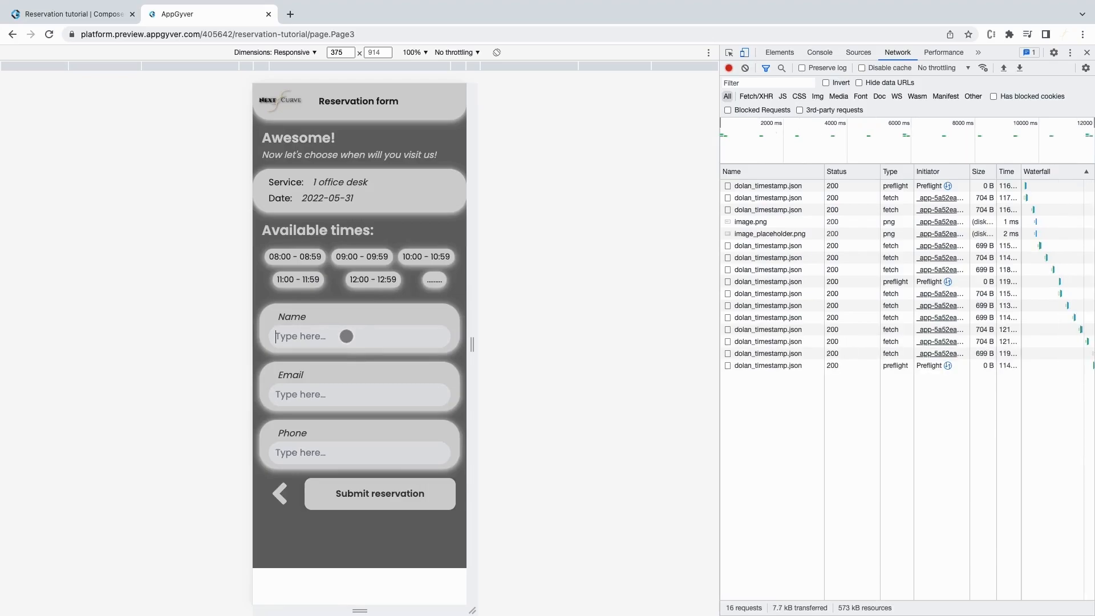
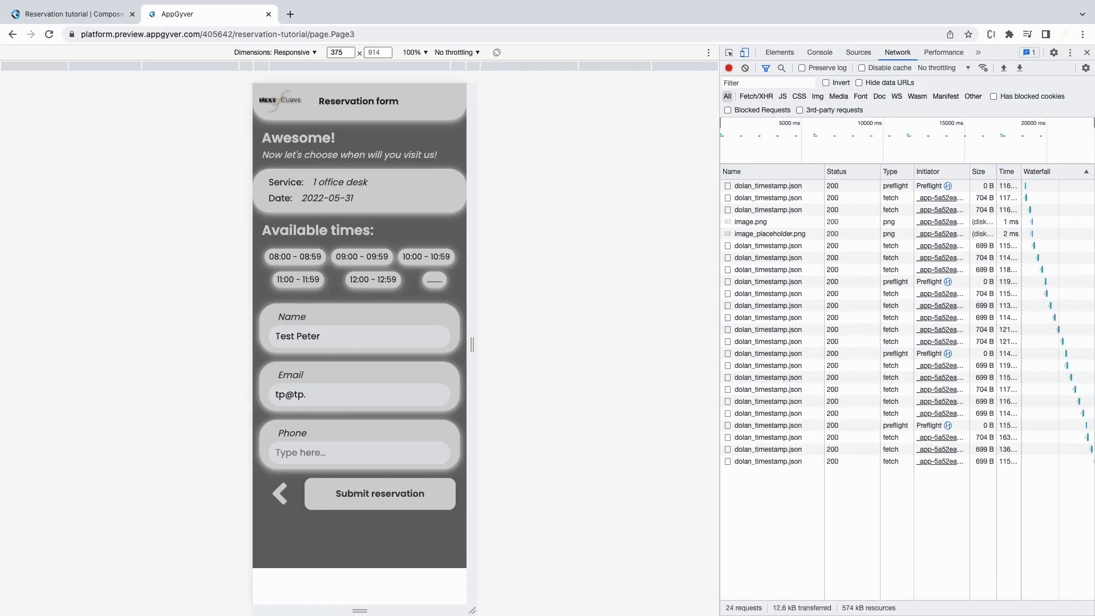
Enter a test name, e-mail and phone number, then submit the reservation.
key(Tab)
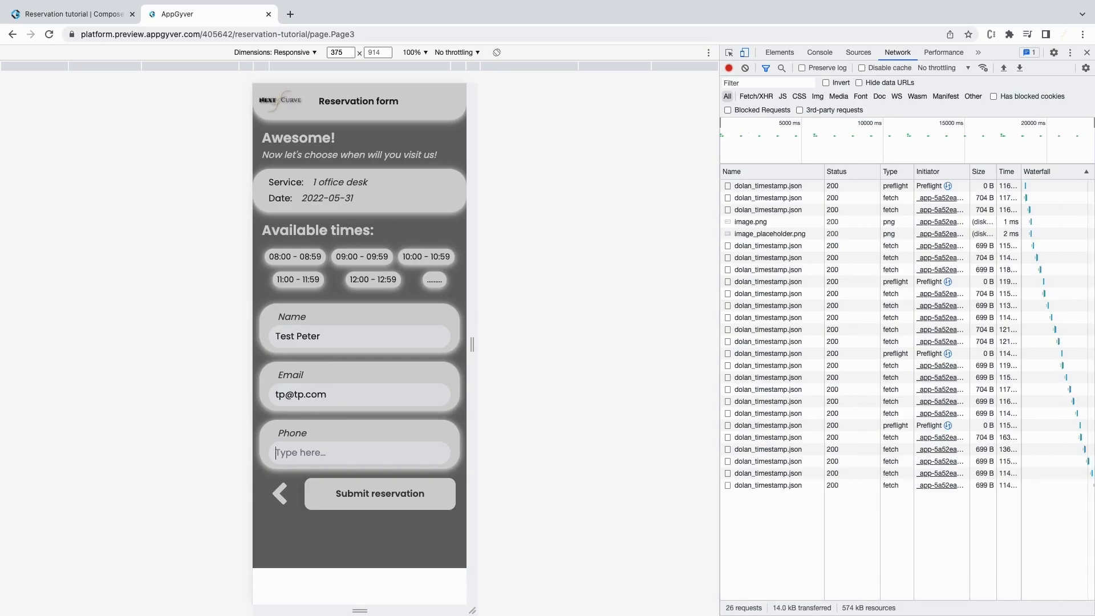
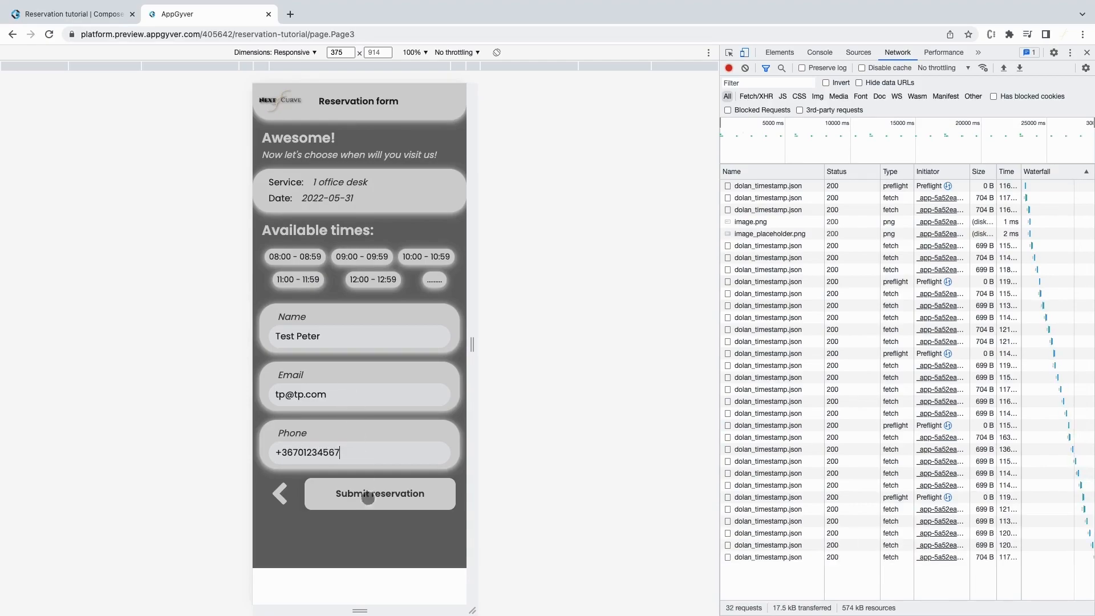
click(375, 499)
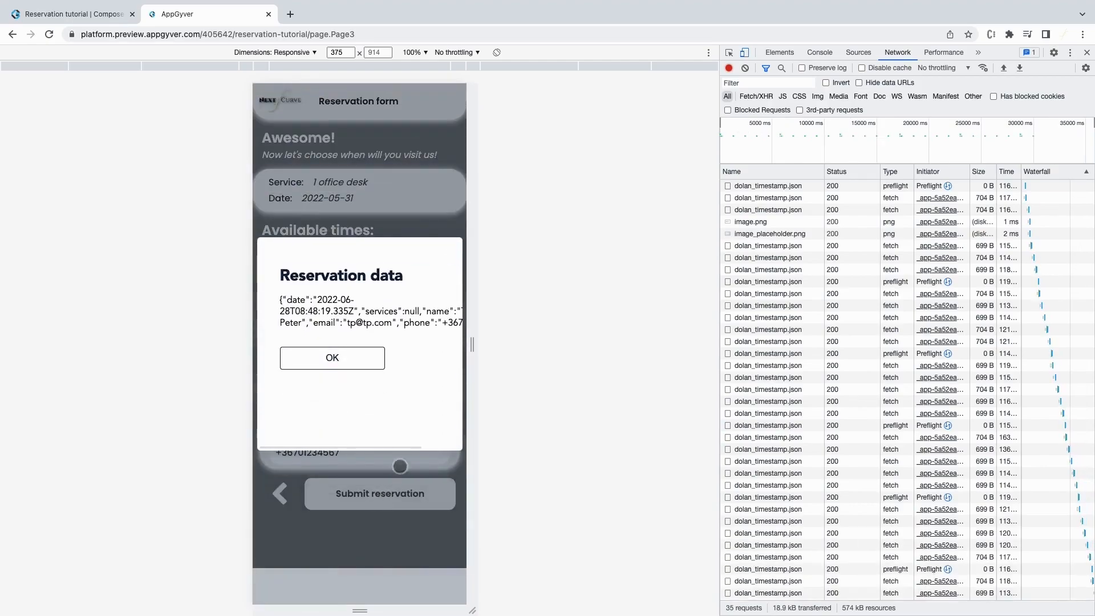